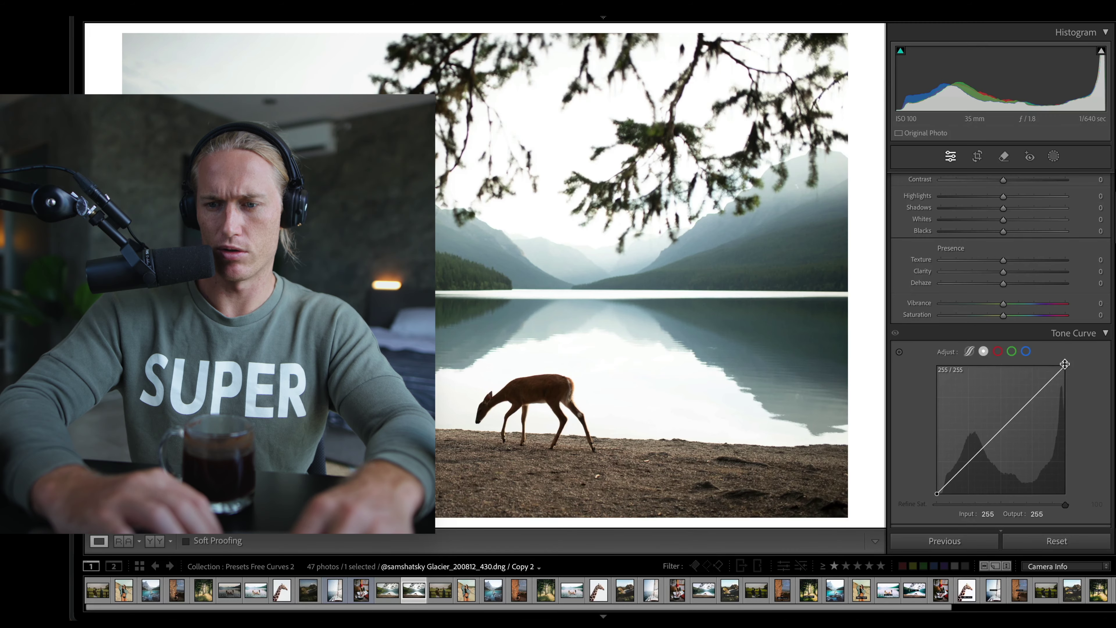
# Step: Try lowering Highlights to -92 and Whites to -90 on the deer photo, and reset both to 0
pyautogui.moveTo(1065, 366); pyautogui.dragTo(1093, 414)
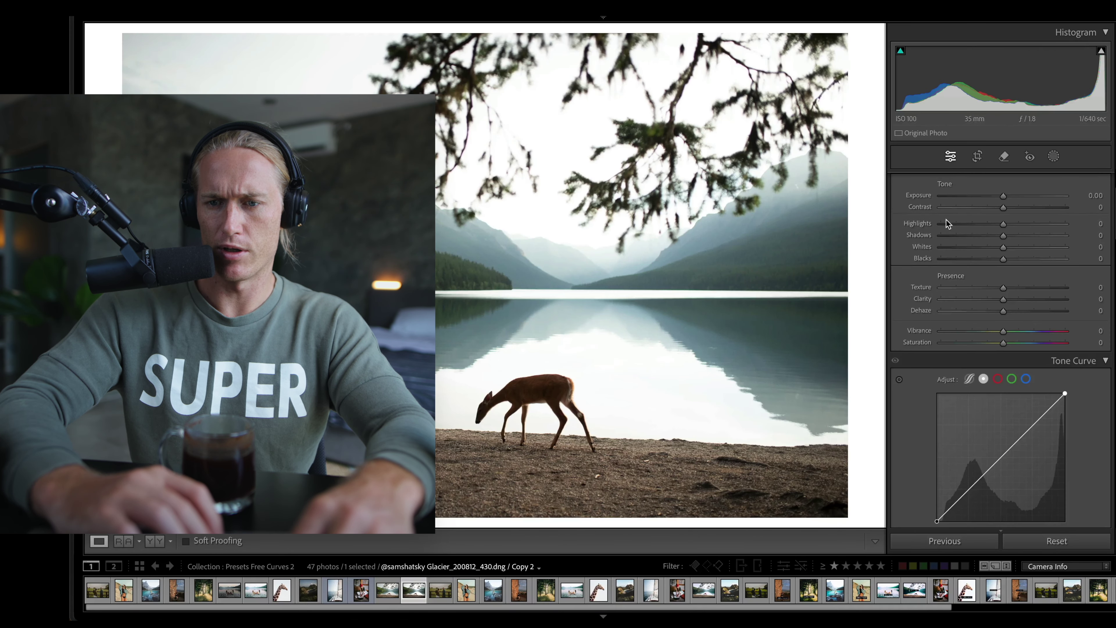
pyautogui.click(947, 224)
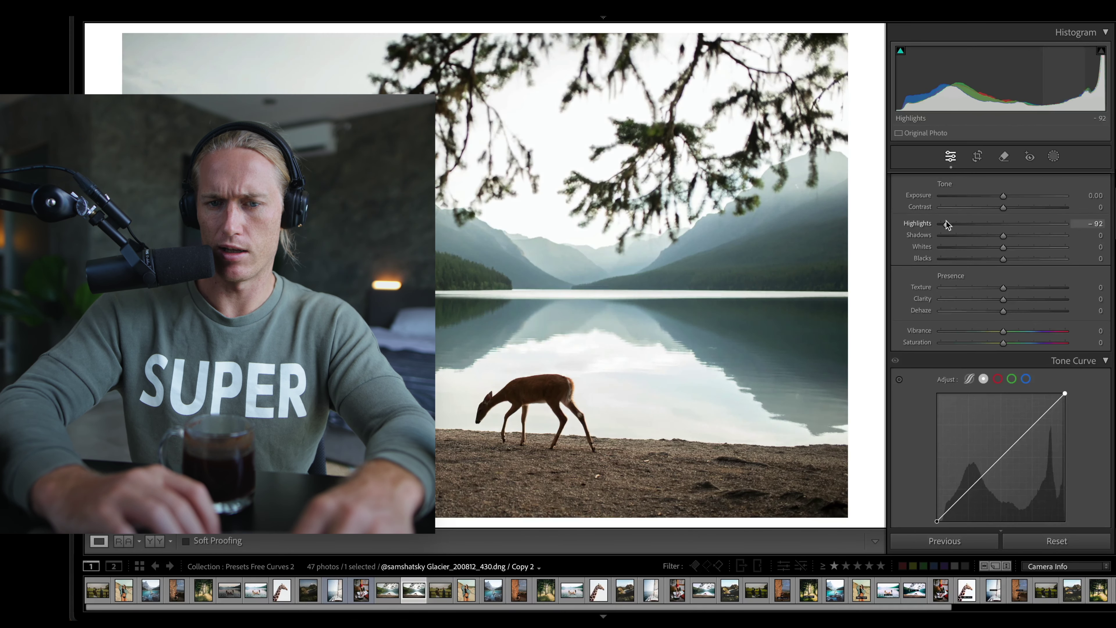
pyautogui.click(948, 248)
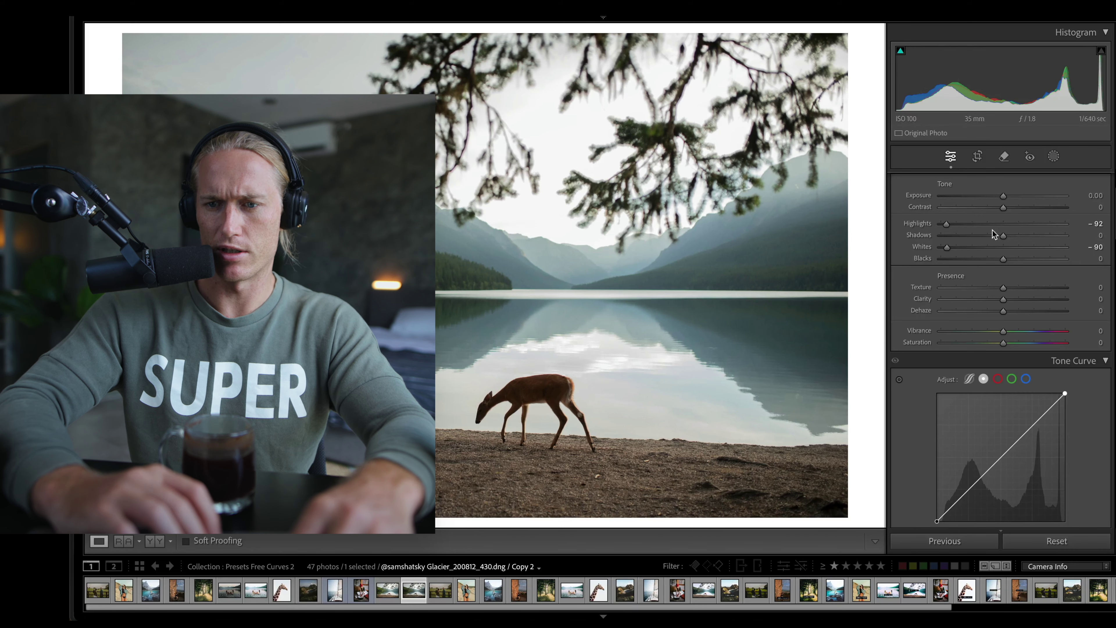
pyautogui.doubleClick(947, 224)
pyautogui.doubleClick(946, 248)
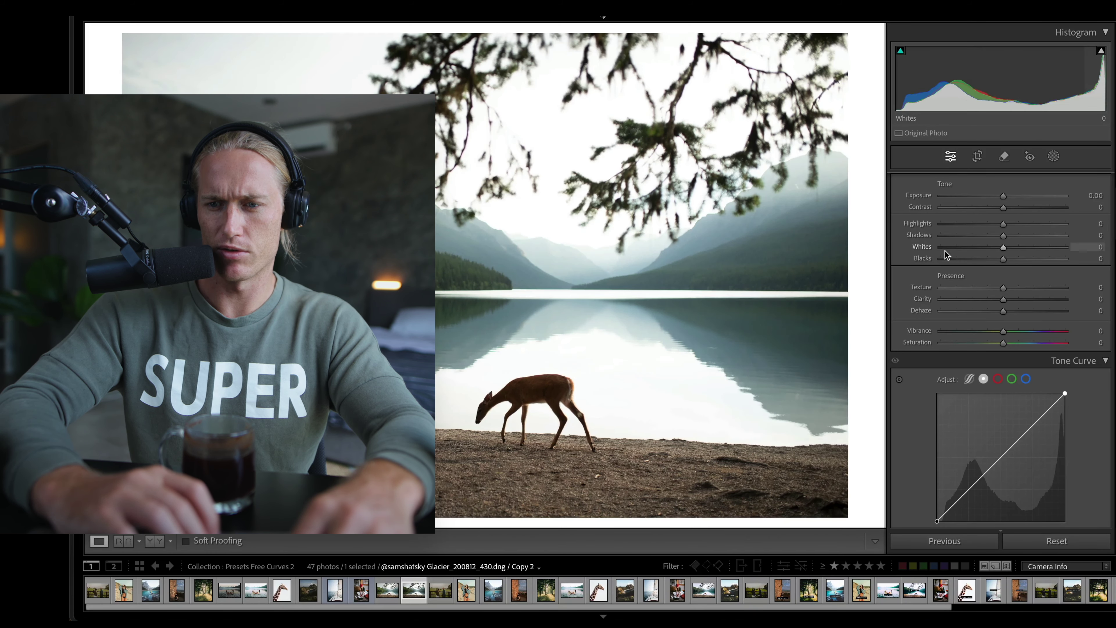
# Step: Set the deer photo's Exposure to -1.05
pyautogui.click(987, 195)
pyautogui.moveTo(987, 196); pyautogui.dragTo(990, 195)
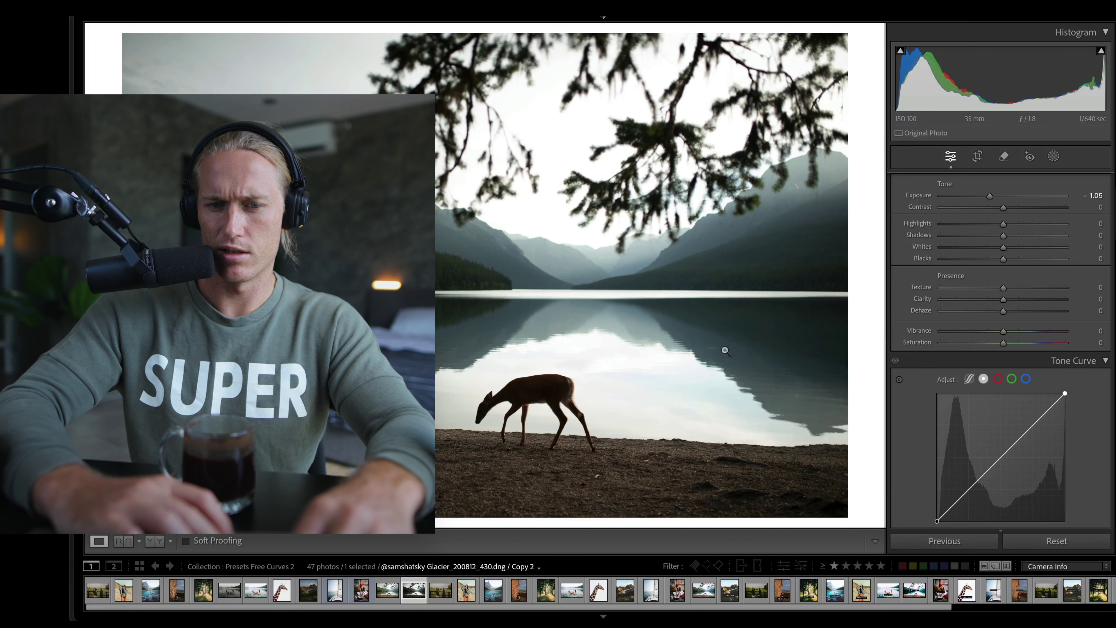
# Step: Try raising Blacks to +100 and Shadows to +100 while checking the deer up close, and undo both changes
pyautogui.click(521, 409)
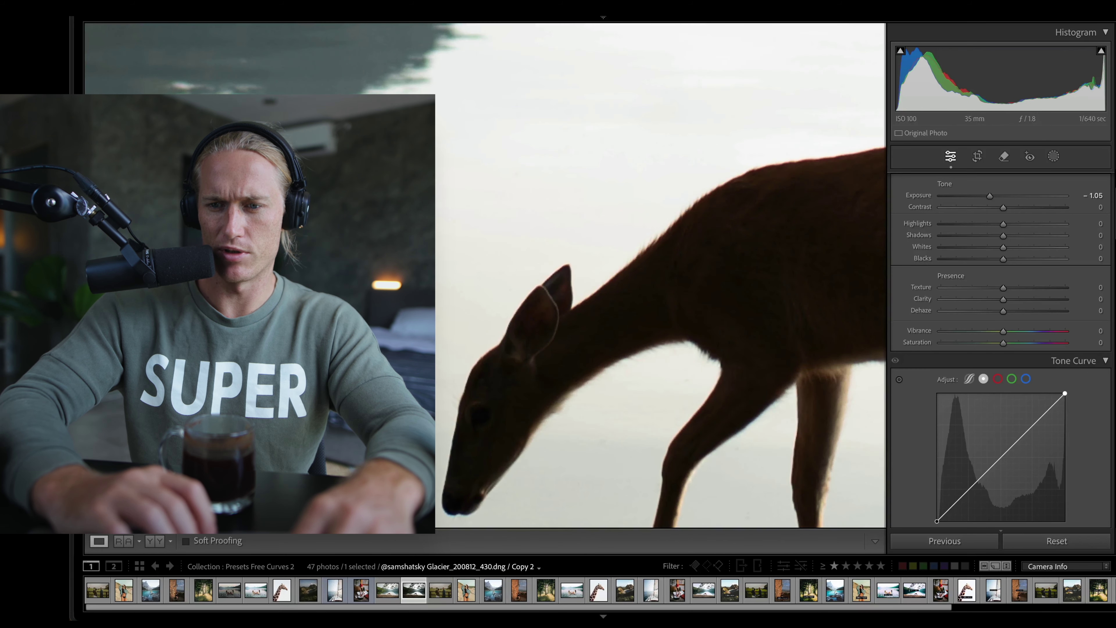
pyautogui.moveTo(1003, 258); pyautogui.dragTo(1075, 259)
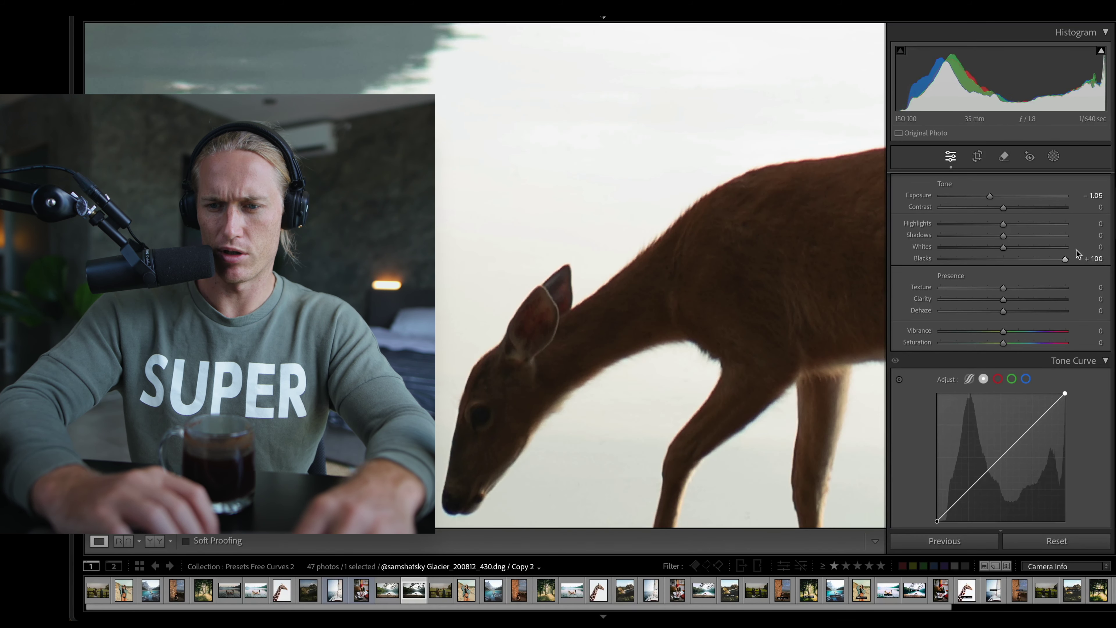
pyautogui.moveTo(1002, 234); pyautogui.dragTo(1103, 236)
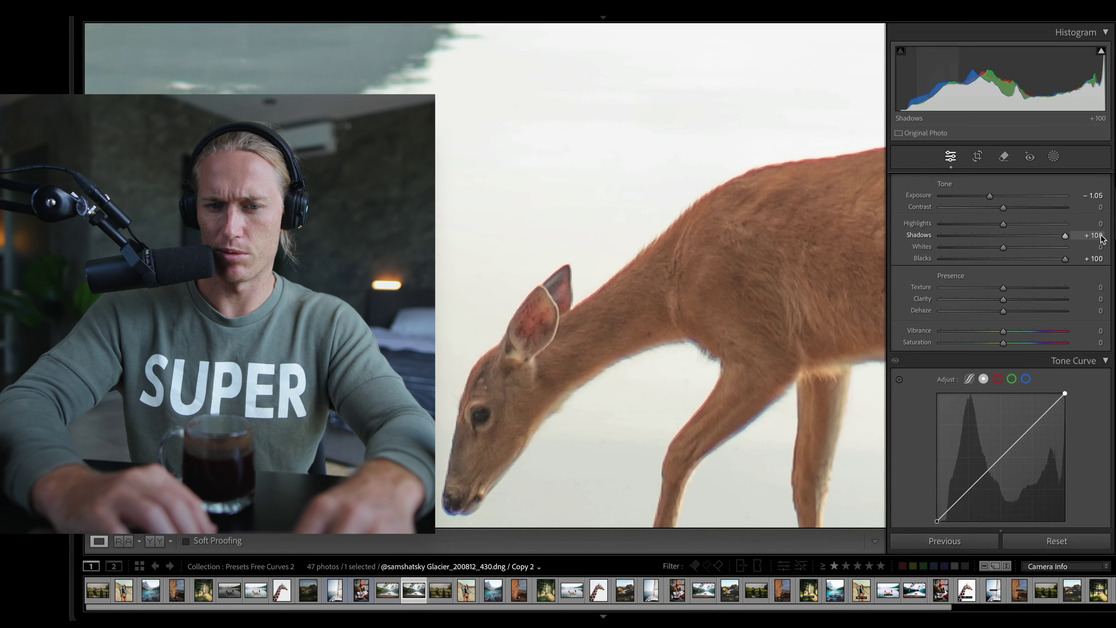
pyautogui.hotkey('ctrl', 'z')
pyautogui.hotkey('ctrl', 'z')
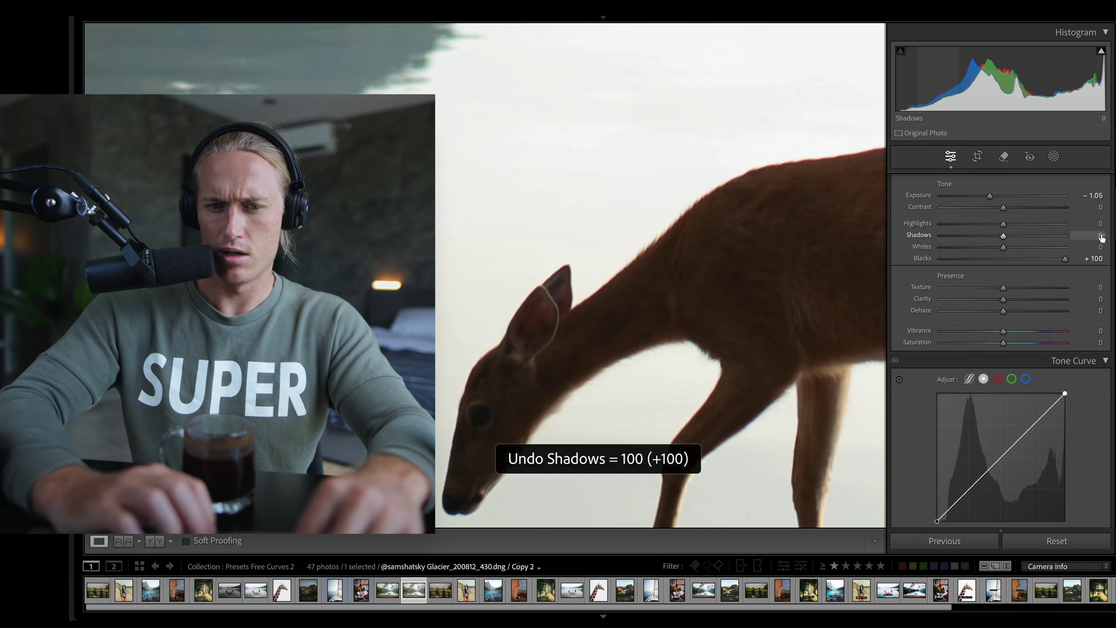
# Step: Anchor the tone curve in the lower midtones and raise its black point to output 76
pyautogui.scroll(-1, 943, 484)
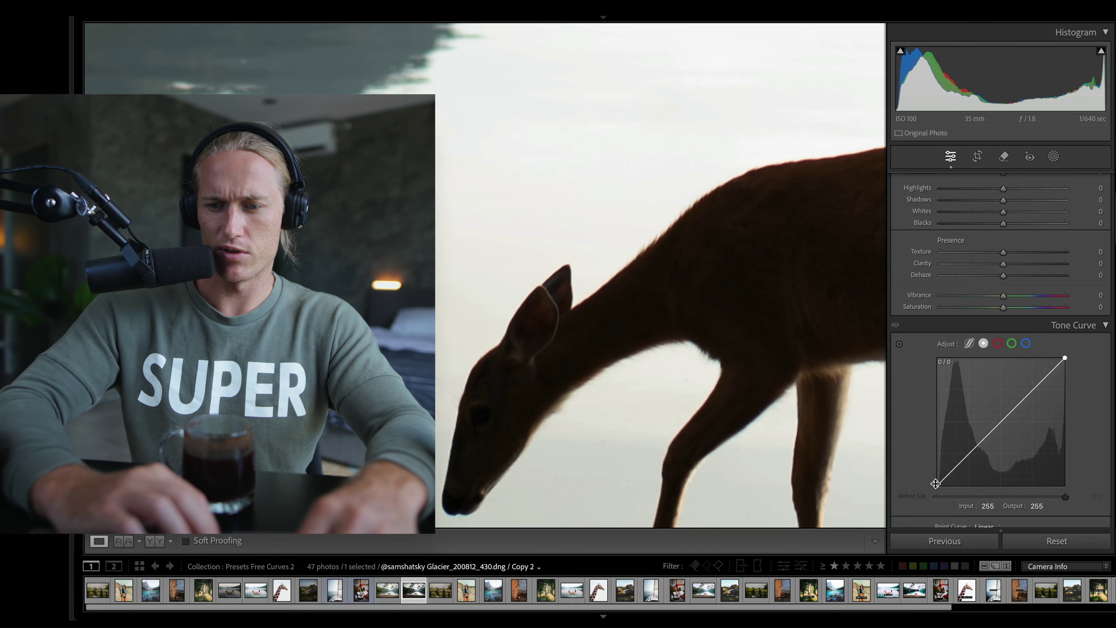
pyautogui.moveTo(943, 484); pyautogui.dragTo(936, 446)
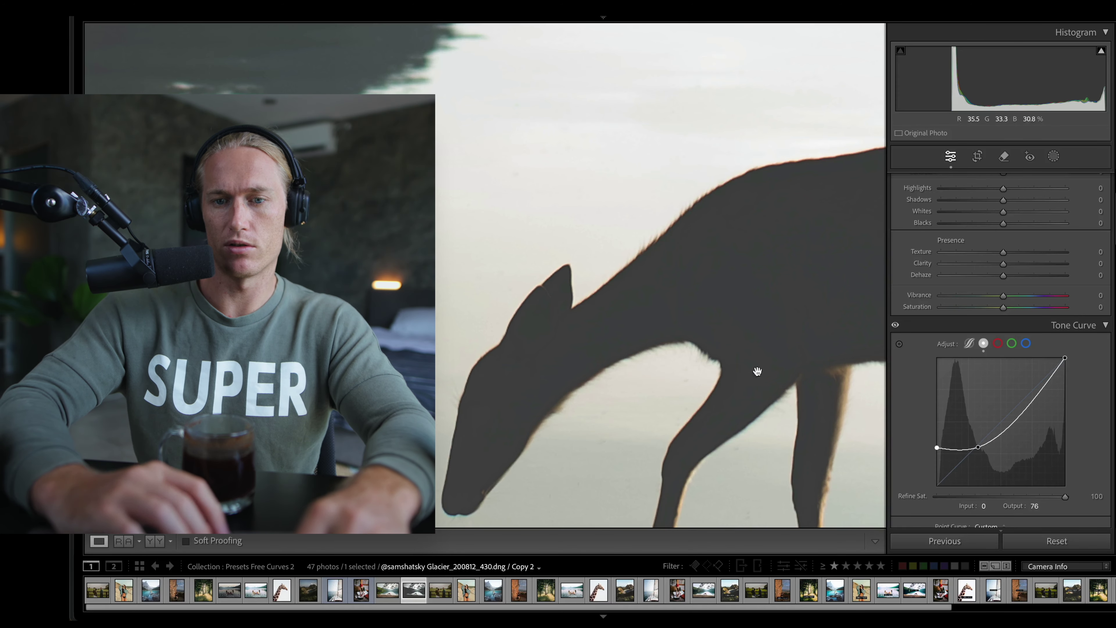
# Step: Examine how the raised black point affects the deer's shadow detail, comparing it with Blacks at +100
pyautogui.scroll(5, 1089, 224)
pyautogui.scroll(-5, 985, 402)
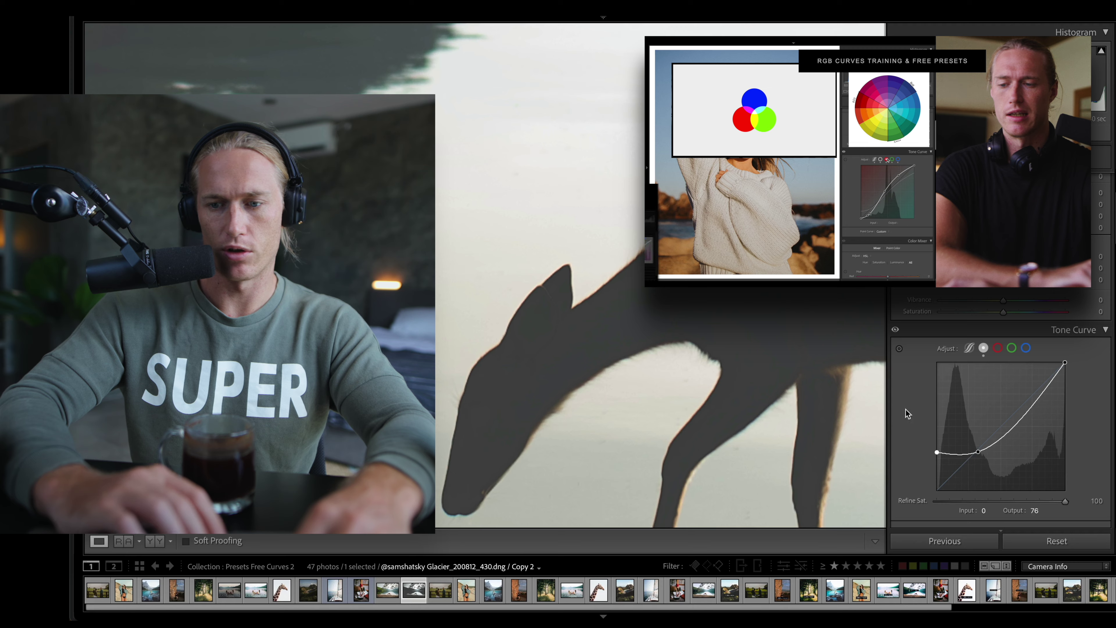
pyautogui.scroll(2, 981, 425)
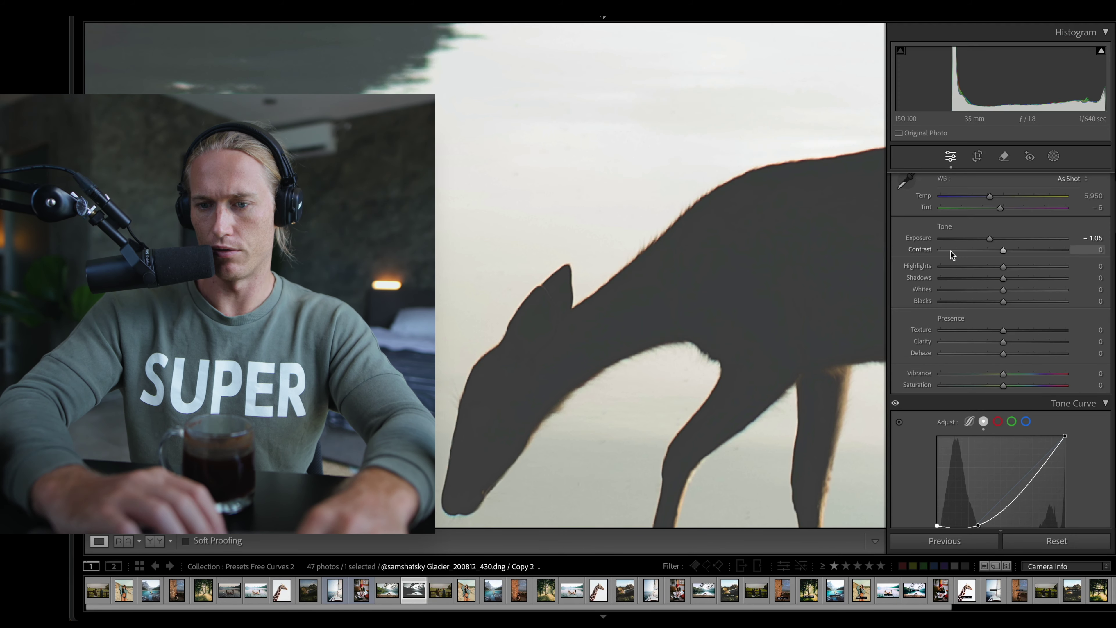
pyautogui.scroll(-2, 951, 251)
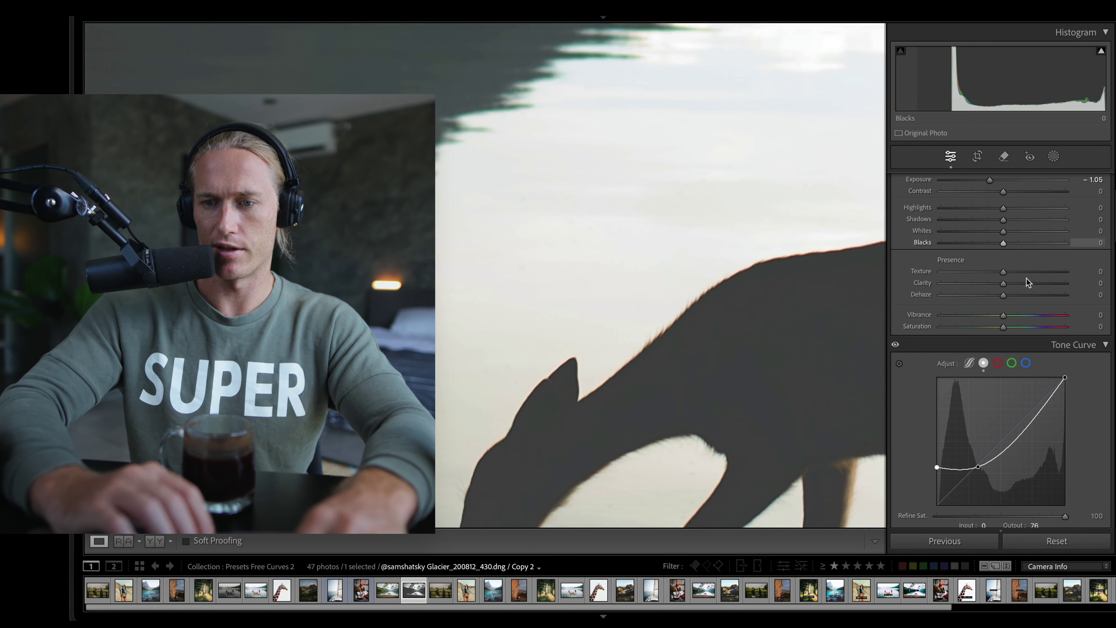
pyautogui.scroll(-2, 1028, 283)
pyautogui.scroll(1, 1022, 233)
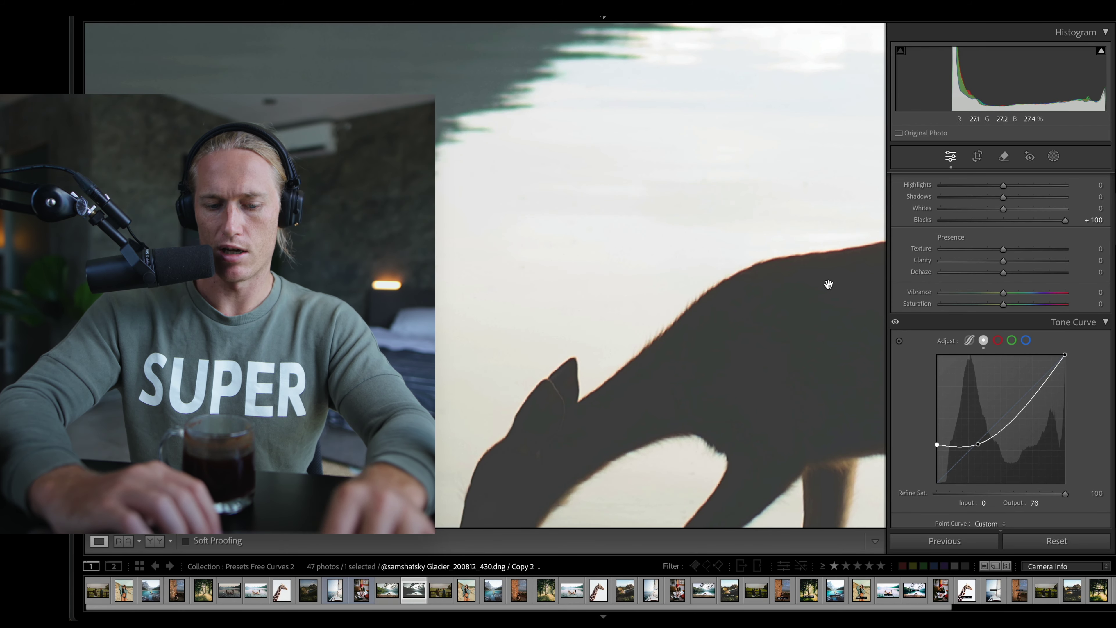
pyautogui.moveTo(721, 362); pyautogui.dragTo(714, 245)
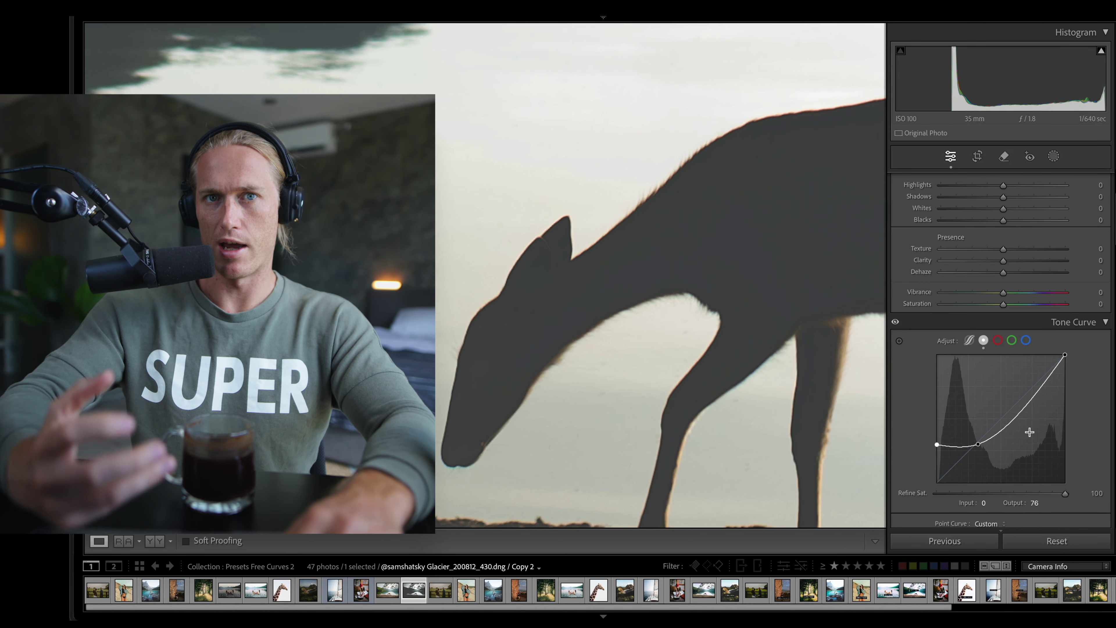
pyautogui.scroll(3, 1030, 431)
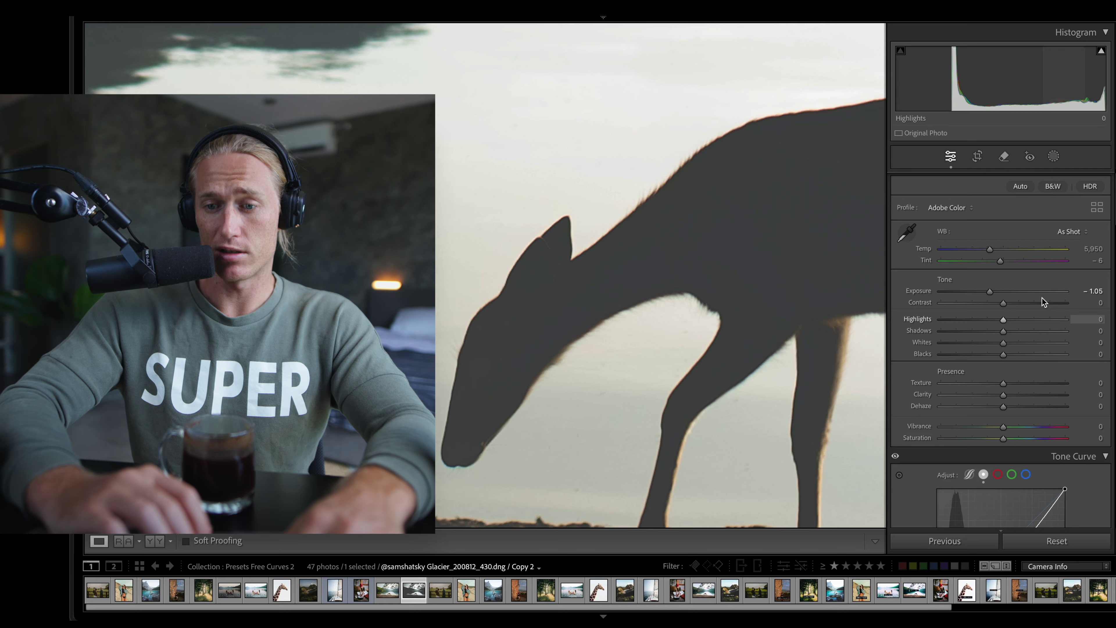
pyautogui.scroll(-1, 988, 377)
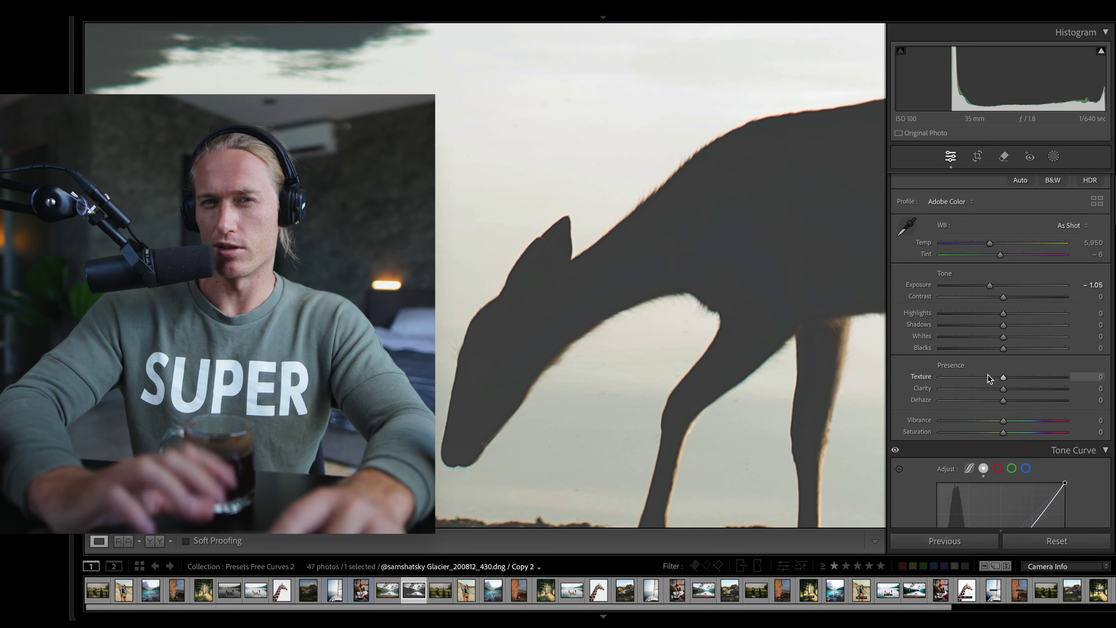
pyautogui.scroll(-3, 988, 378)
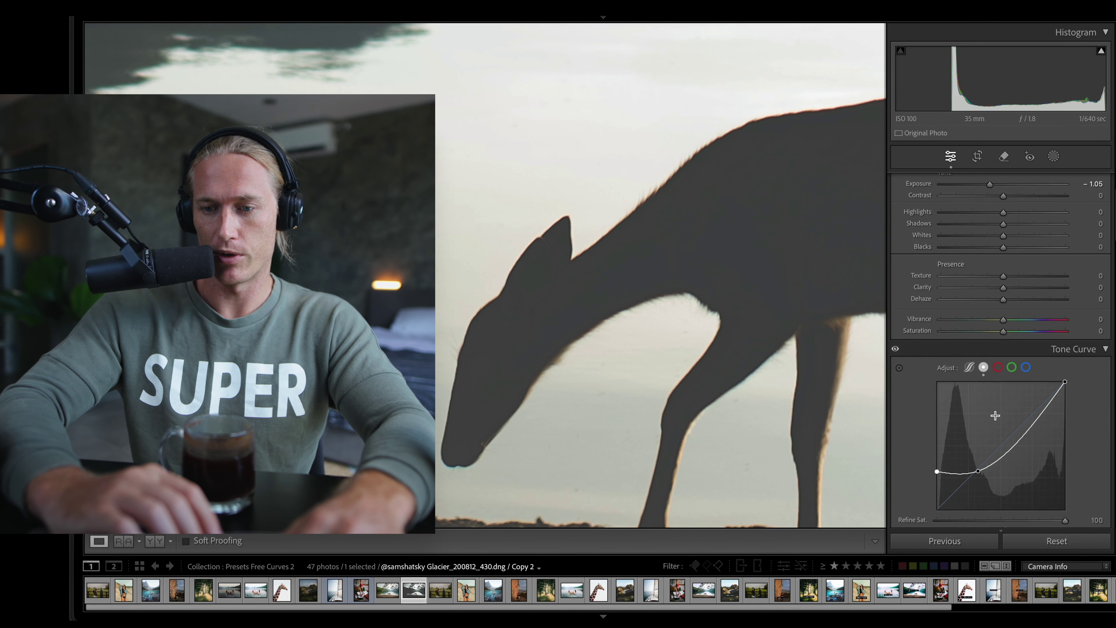
# Step: Flatten the tone curve back to a straight line
pyautogui.rightClick(1011, 415)
pyautogui.click(1025, 423)
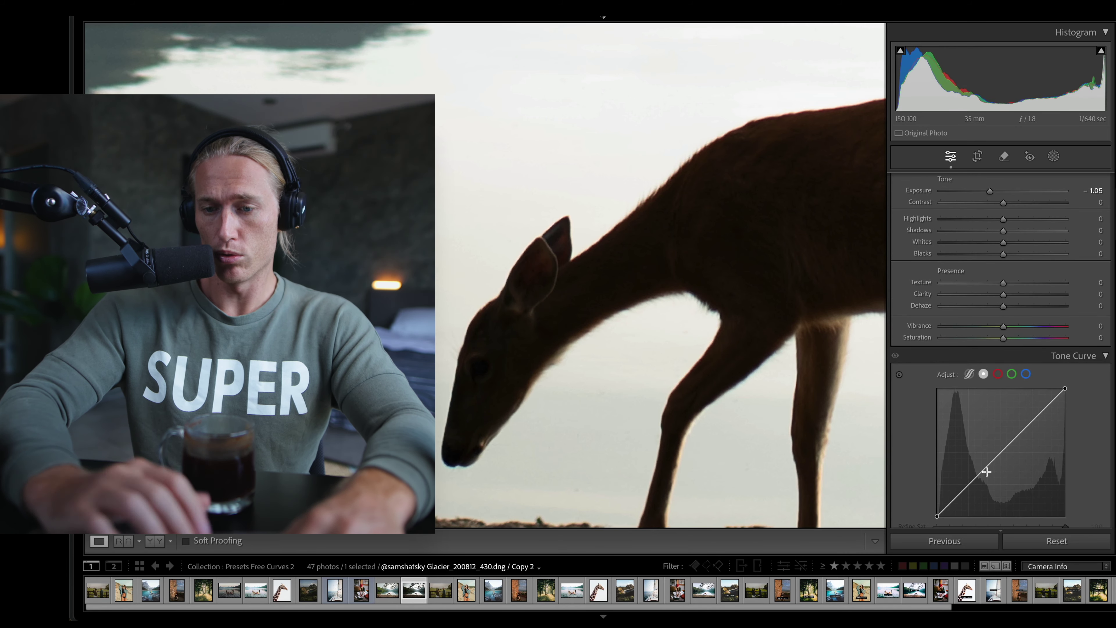
# Step: Try lifting the tone curve's black point and raising a midtone point to about input 85, output 199, and revert the curve
pyautogui.scroll(-1, 944, 496)
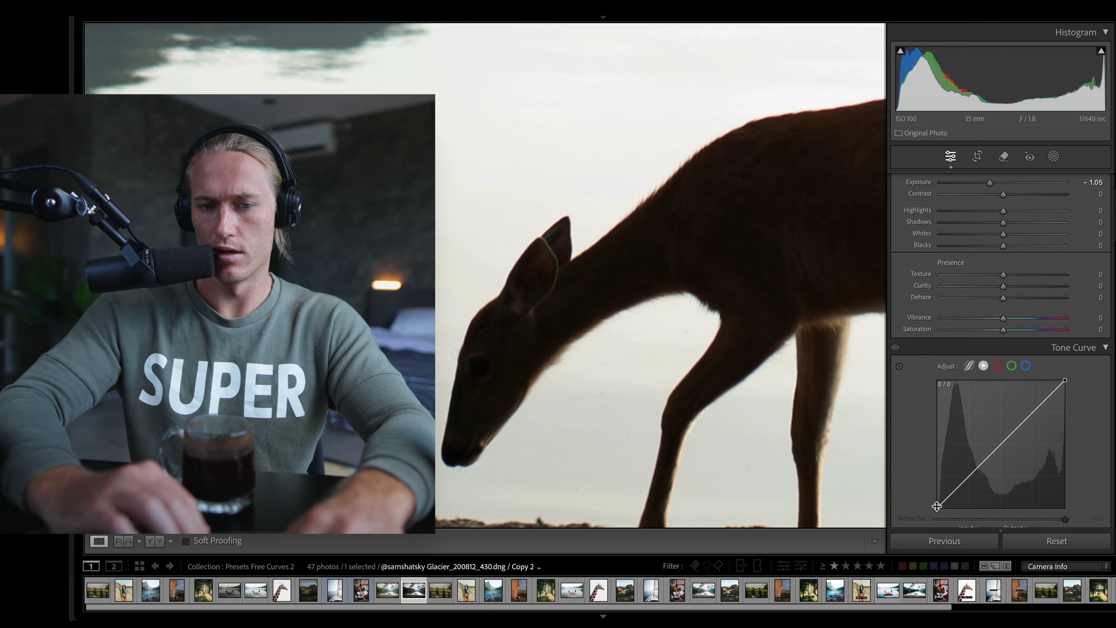
pyautogui.moveTo(936, 506); pyautogui.dragTo(937, 460)
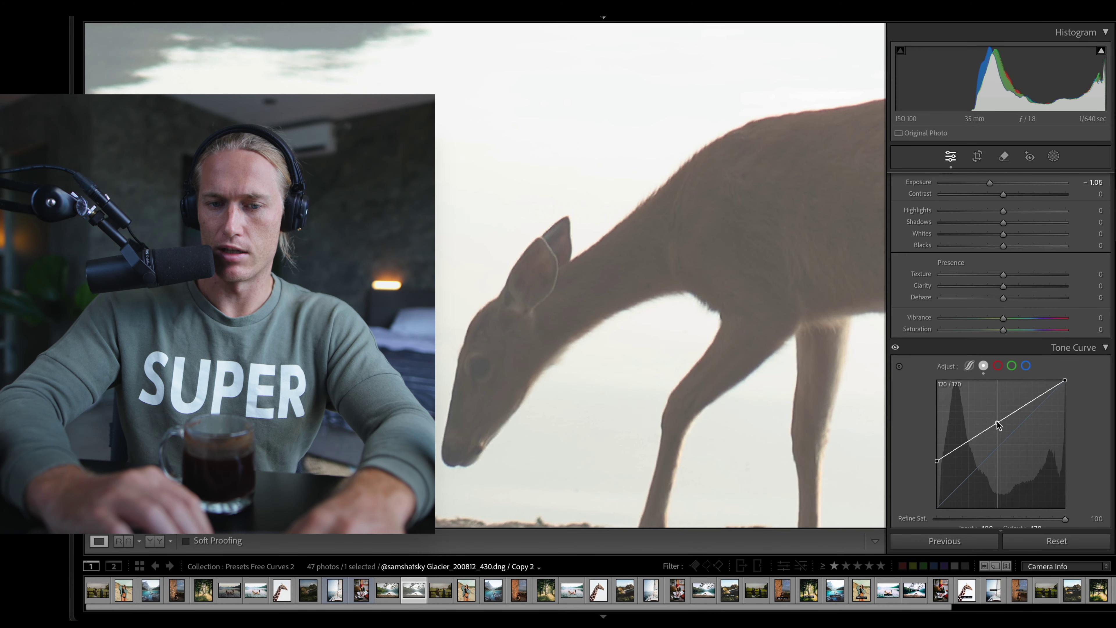
pyautogui.moveTo(997, 423); pyautogui.dragTo(980, 408)
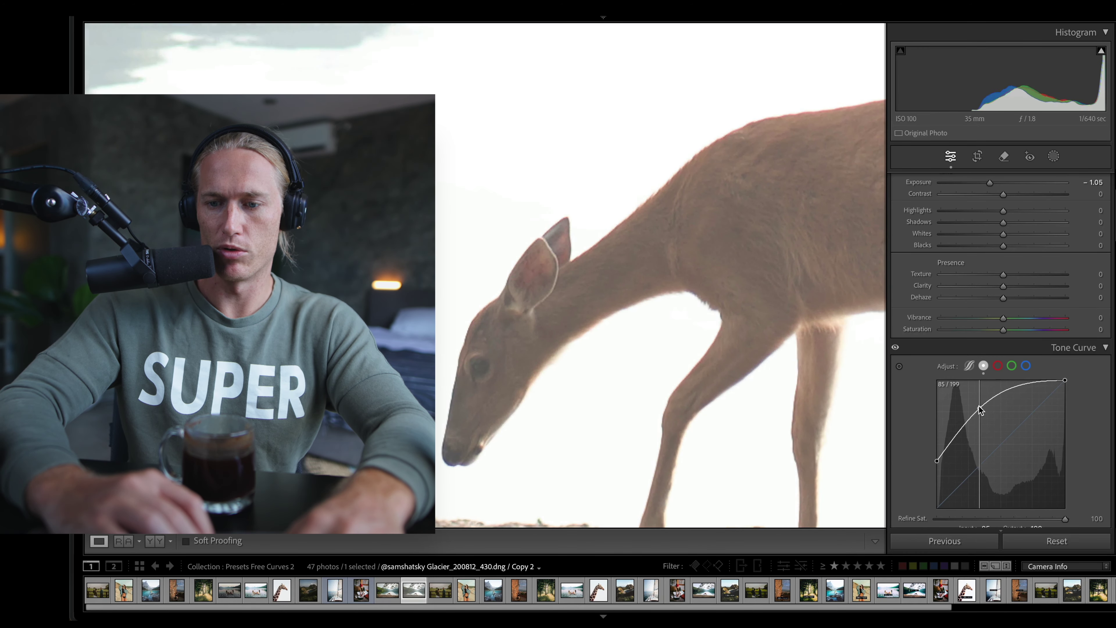
pyautogui.click(593, 212)
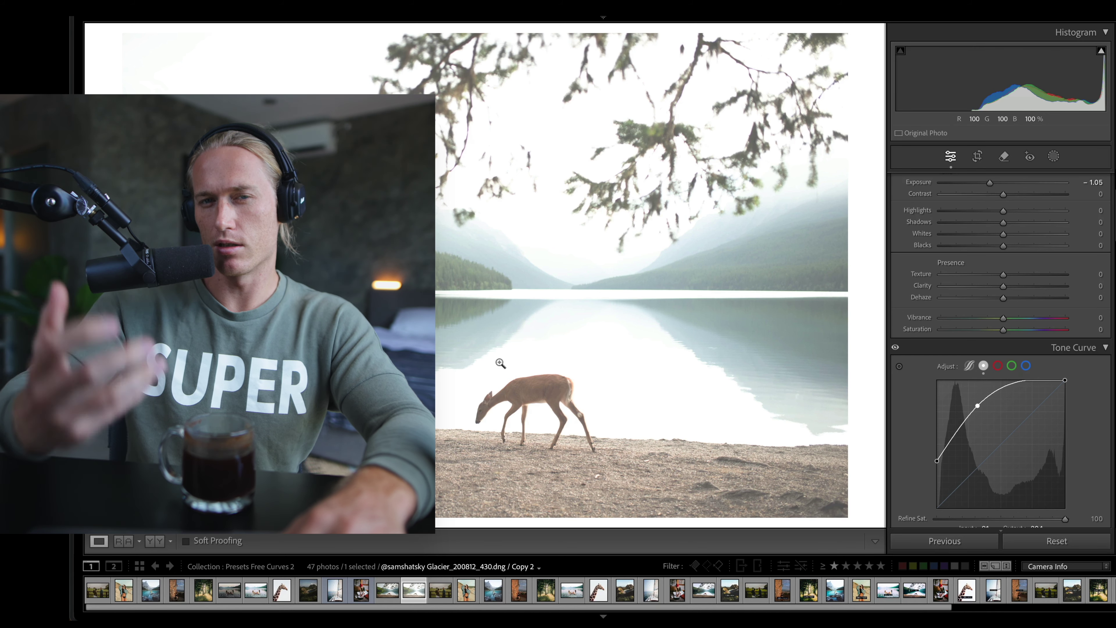
pyautogui.press('super+z')
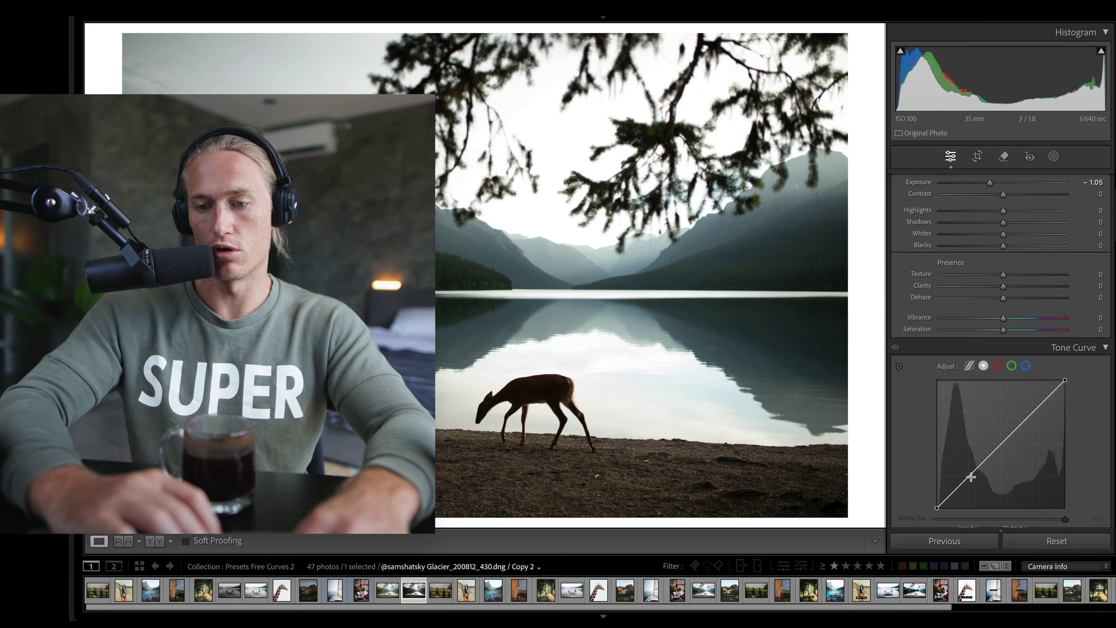
# Step: Shape the tone curve into a gentle S with the black point at output 8, and undo a trial lowering of the white point
pyautogui.moveTo(937, 505); pyautogui.dragTo(969, 482)
pyautogui.moveTo(1020, 425); pyautogui.dragTo(1020, 412)
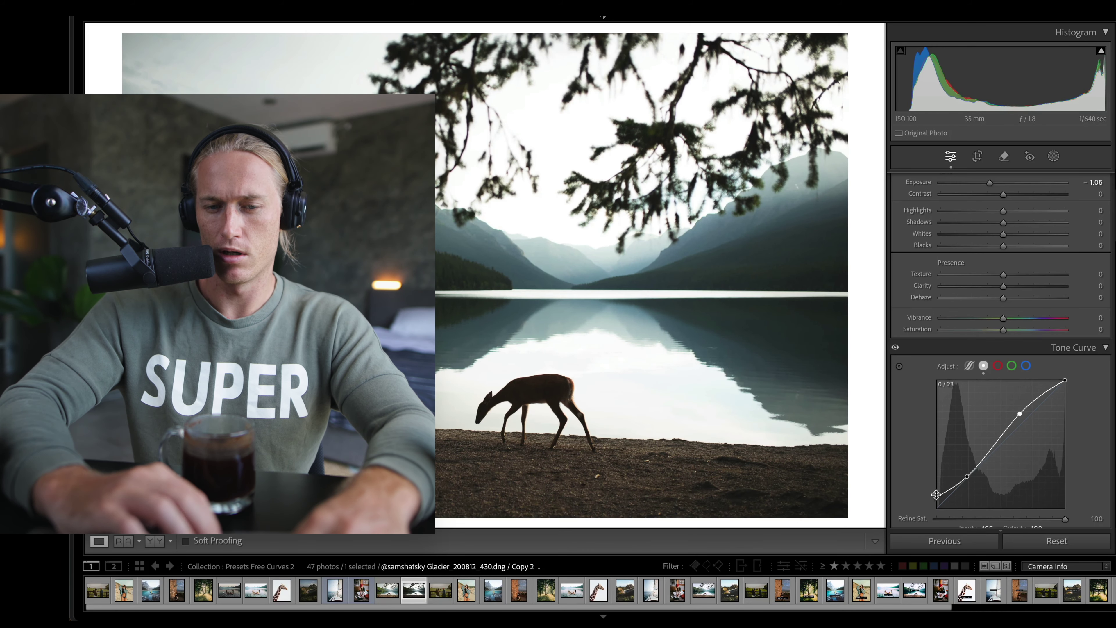
pyautogui.moveTo(936, 495)
pyautogui.mouseDown()
pyautogui.moveTo(928, 480)
pyautogui.moveTo(928, 507)
pyautogui.mouseUp()
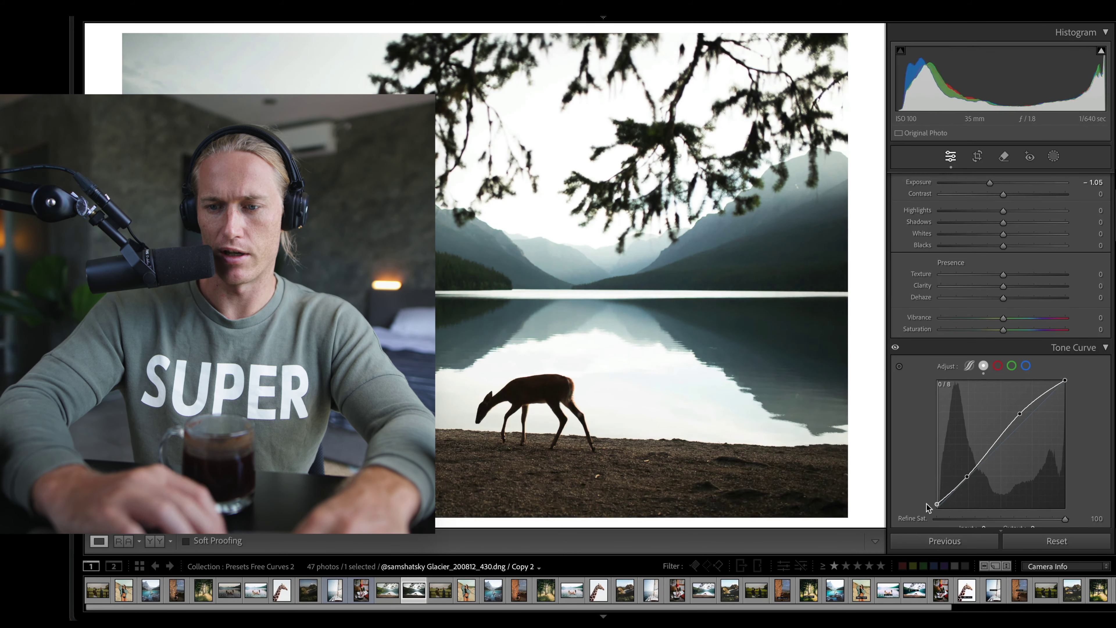
pyautogui.moveTo(1064, 379); pyautogui.dragTo(1067, 395)
pyautogui.hotkey('ctrl', 'z')
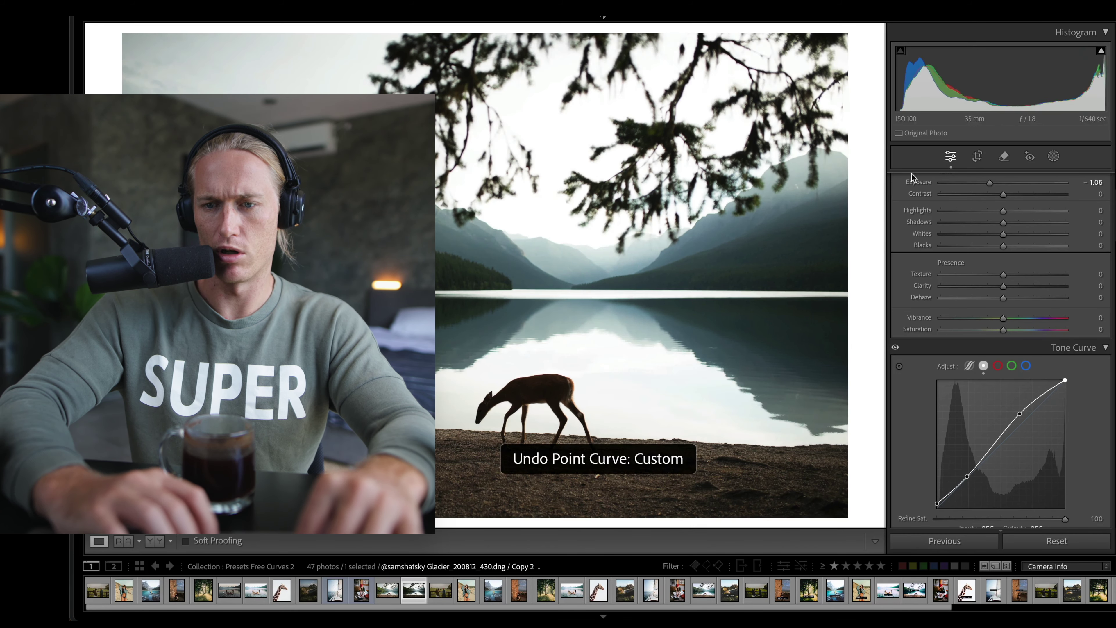
# Step: Try lowering Highlights to -88 and Whites to -47 alongside the S-curve, and undo both changes
pyautogui.click(948, 210)
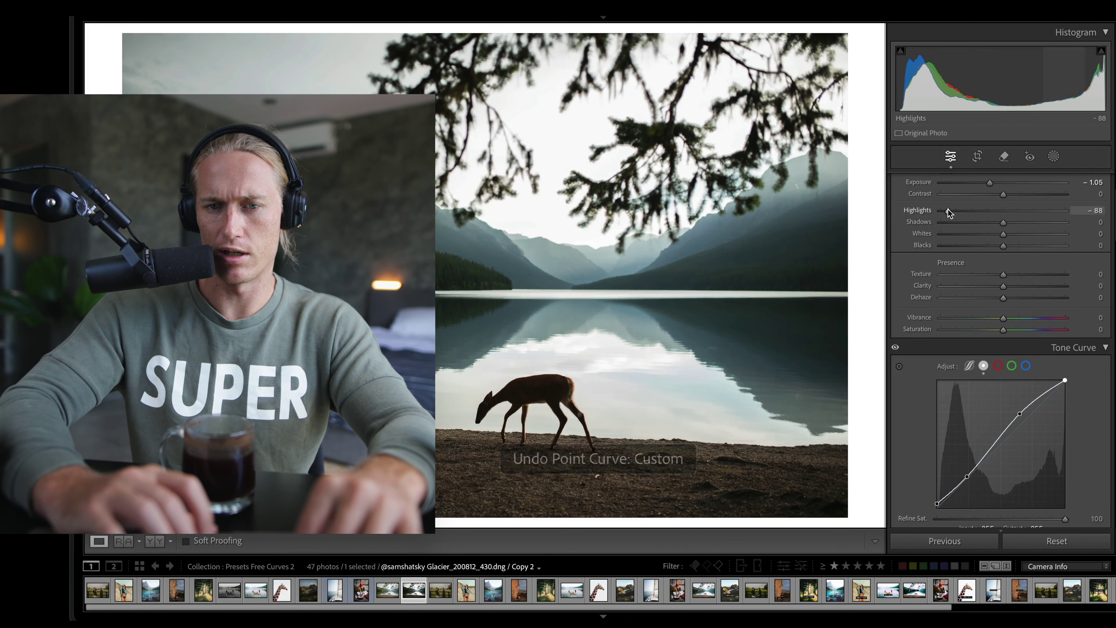
pyautogui.click(947, 234)
pyautogui.moveTo(947, 233); pyautogui.dragTo(976, 233)
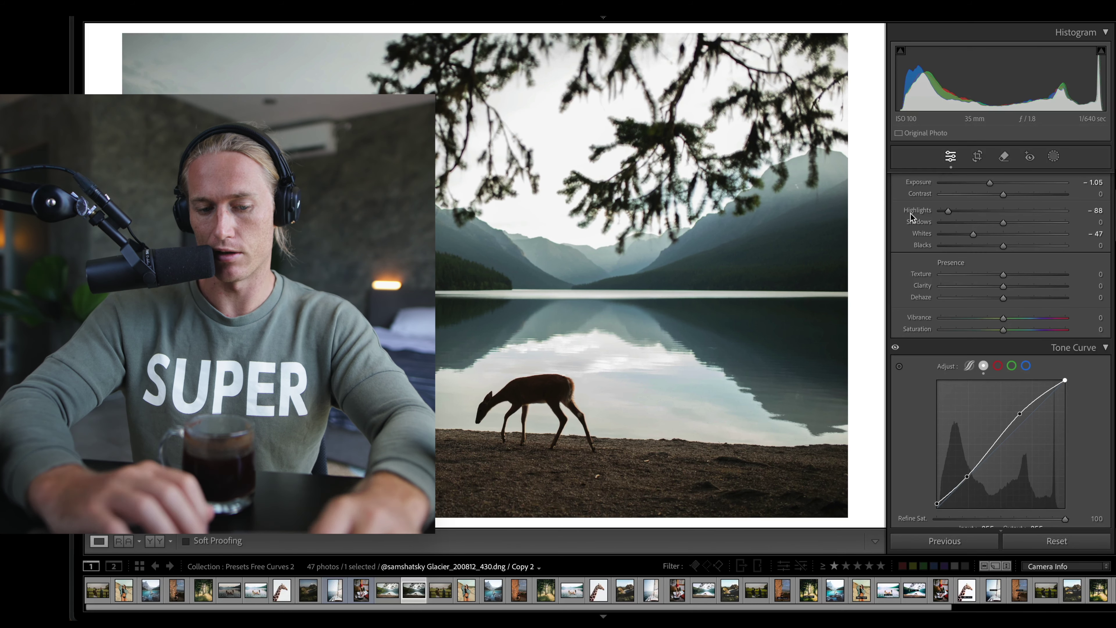
pyautogui.hotkey('ctrl', 'z')
pyautogui.hotkey('ctrl', 'z')
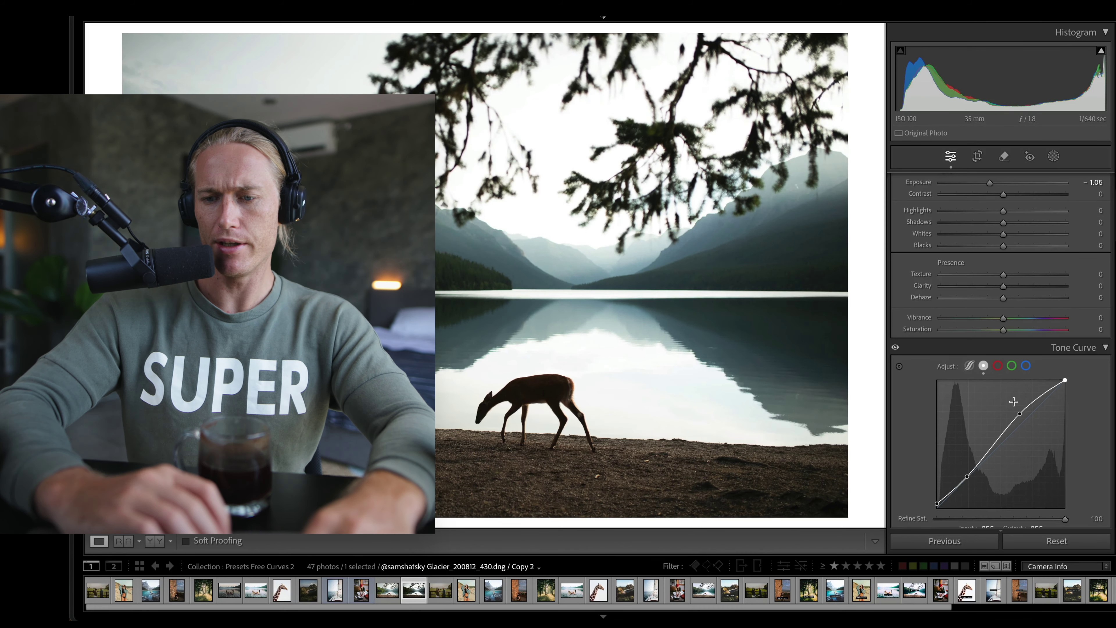
# Step: Flatten the tone curve, raise its midtones strongly with a single point, and adjust the black point
pyautogui.rightClick(1018, 403)
pyautogui.click(1030, 409)
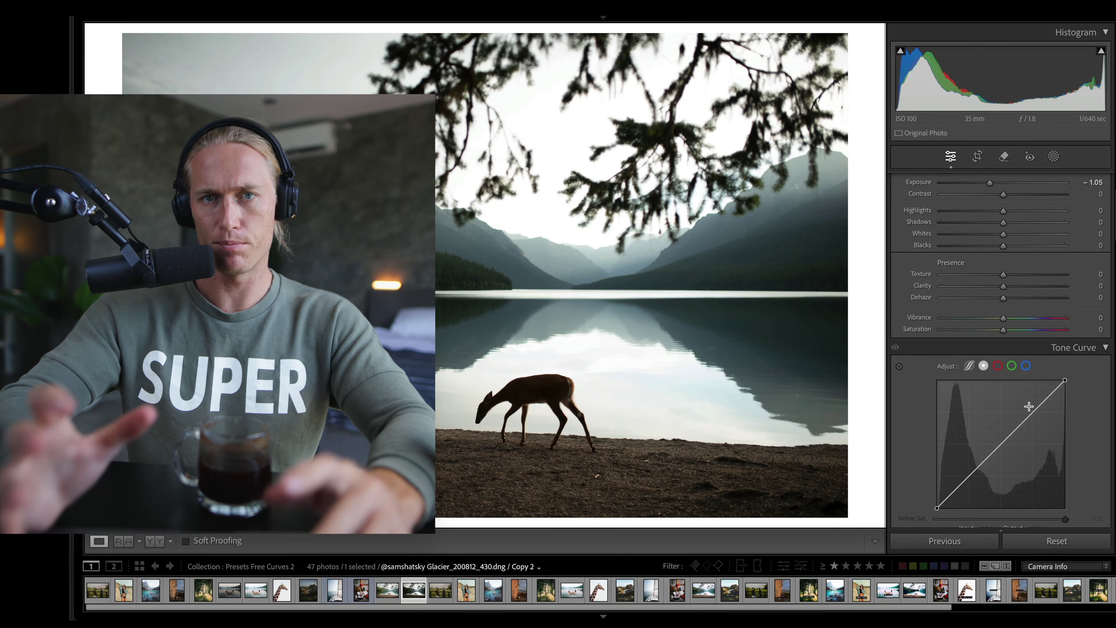
pyautogui.moveTo(1001, 439); pyautogui.dragTo(973, 425)
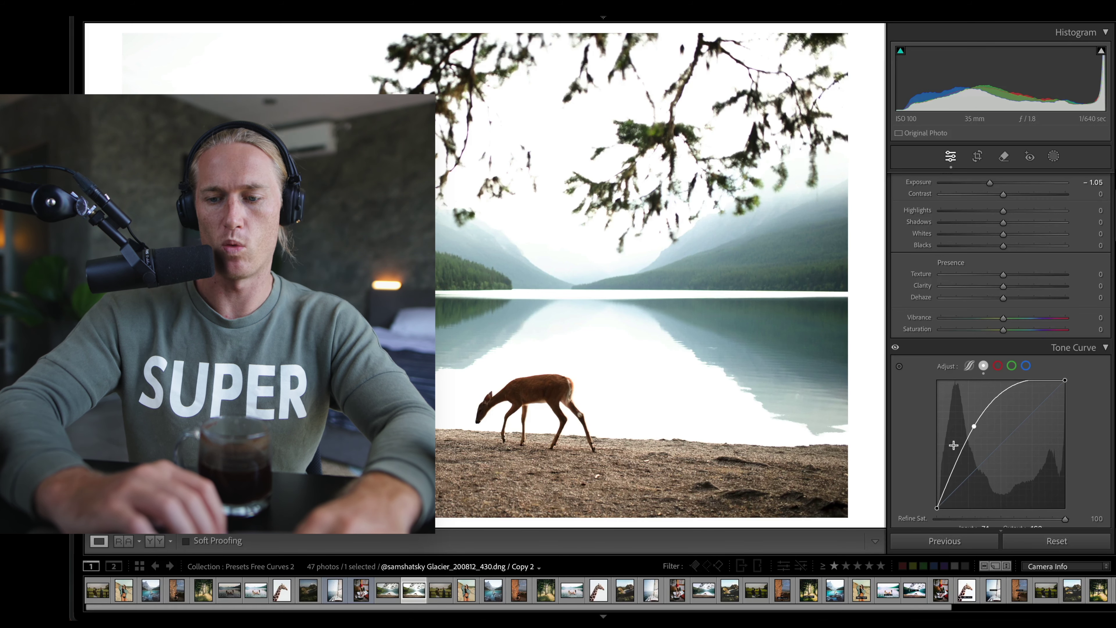
pyautogui.moveTo(937, 507); pyautogui.dragTo(934, 498)
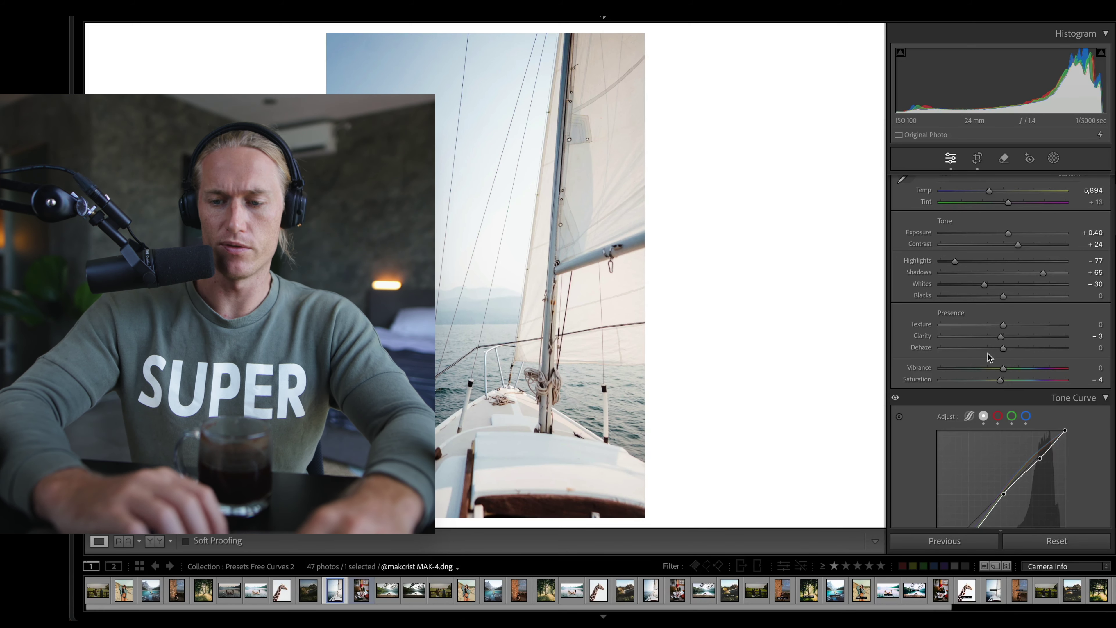
# Step: Compare the Tone sliders with the tone curve's shape on the sailboat photo and the lakeside dock photo
pyautogui.scroll(-4, 988, 357)
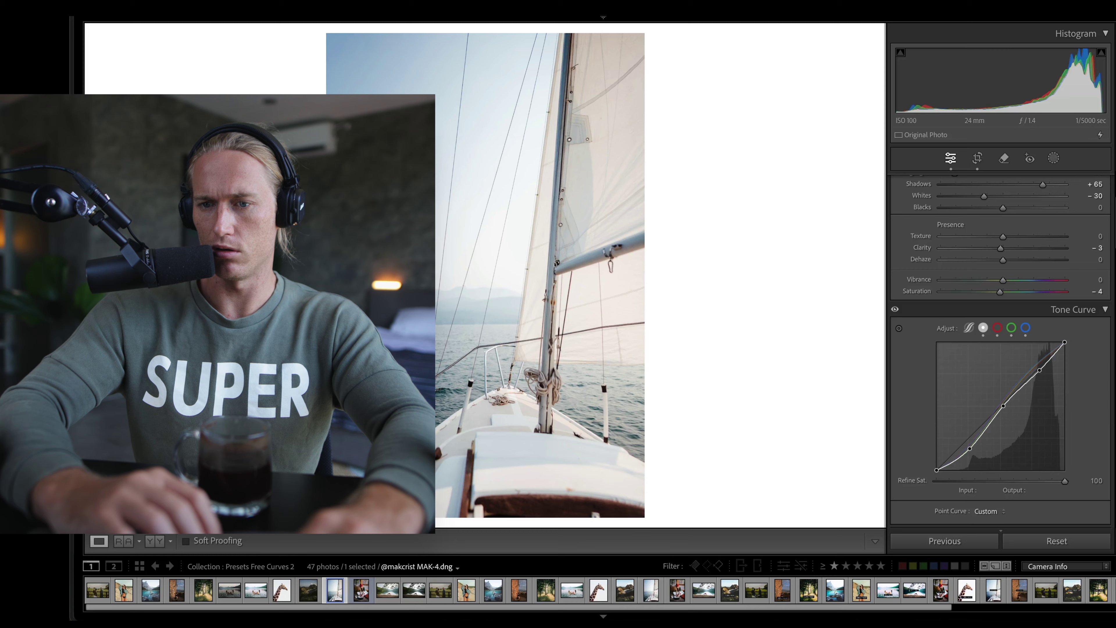
pyautogui.scroll(6, 908, 331)
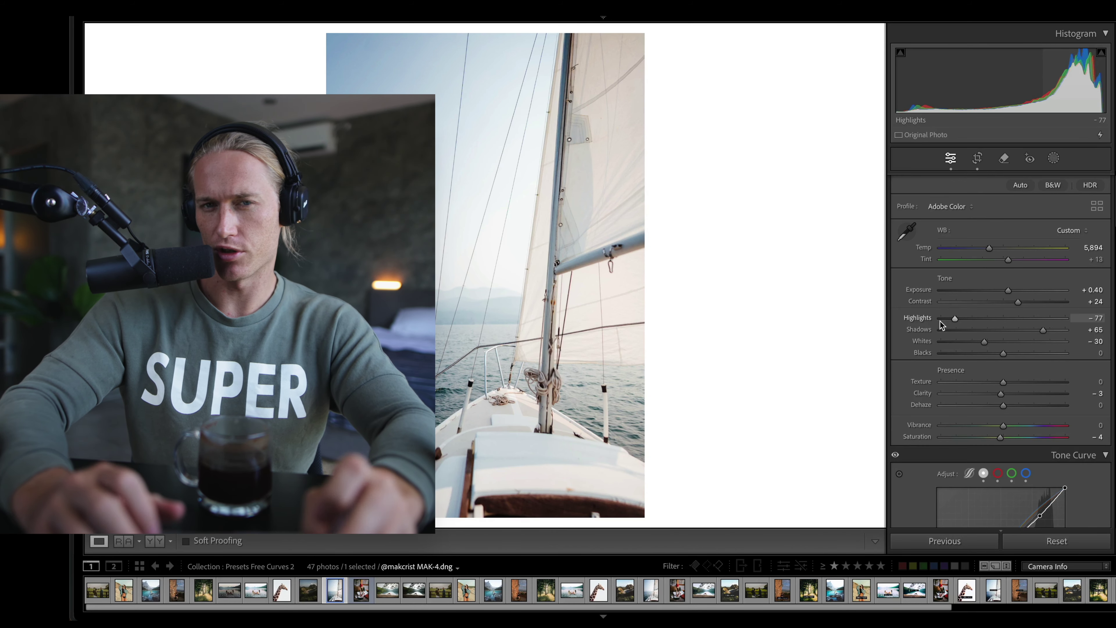
pyautogui.scroll(-6, 941, 324)
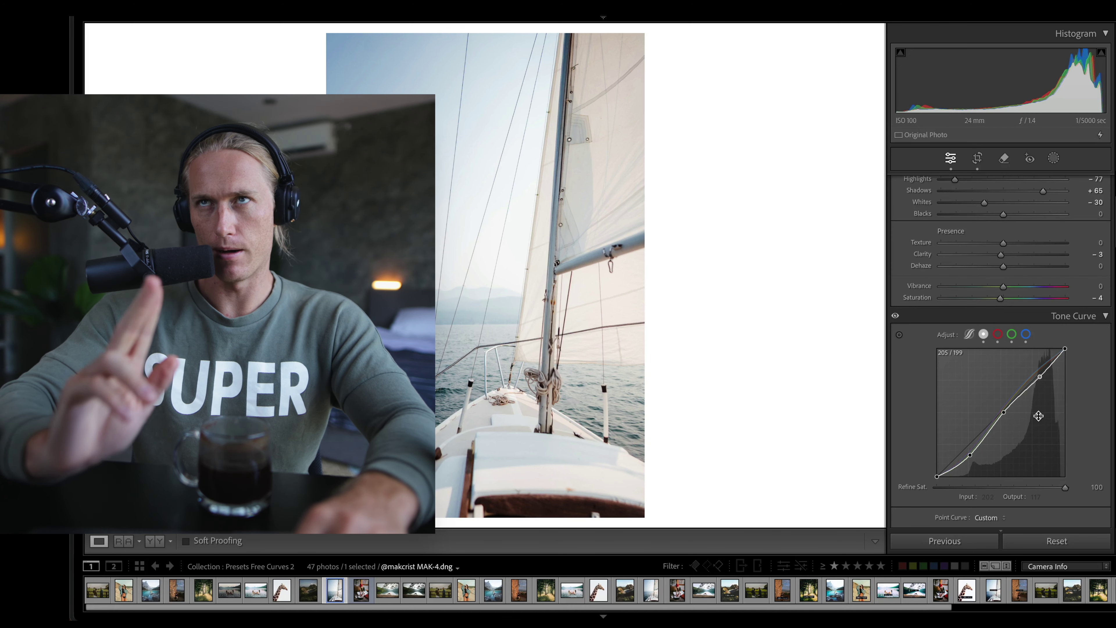
pyautogui.scroll(6, 984, 316)
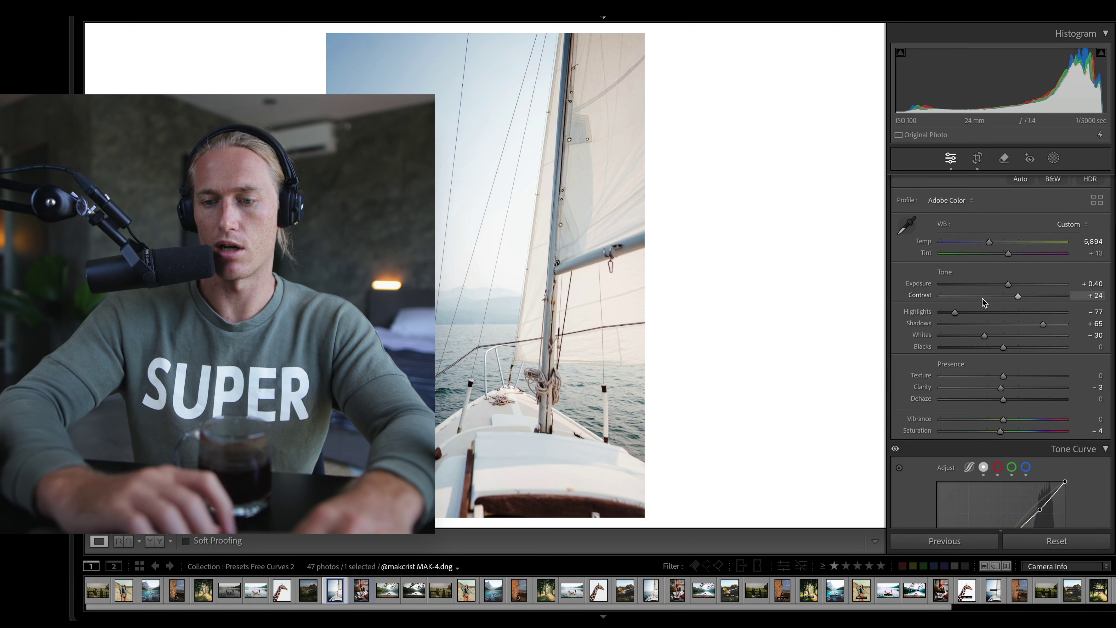
pyautogui.scroll(-3, 983, 303)
pyautogui.scroll(-1, 1035, 412)
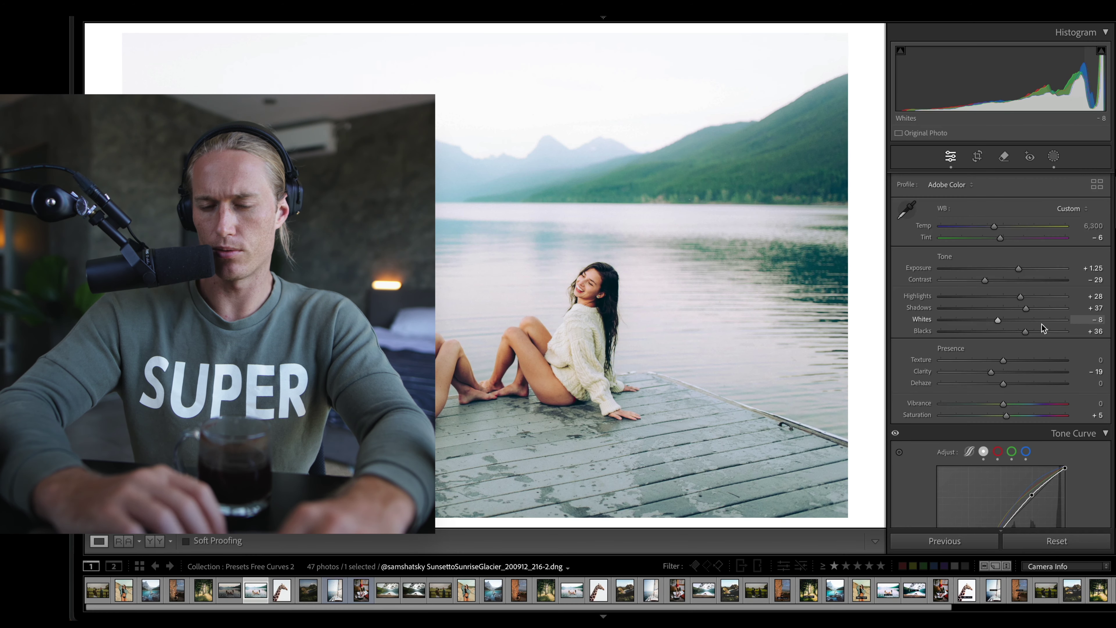
pyautogui.scroll(-2, 1042, 323)
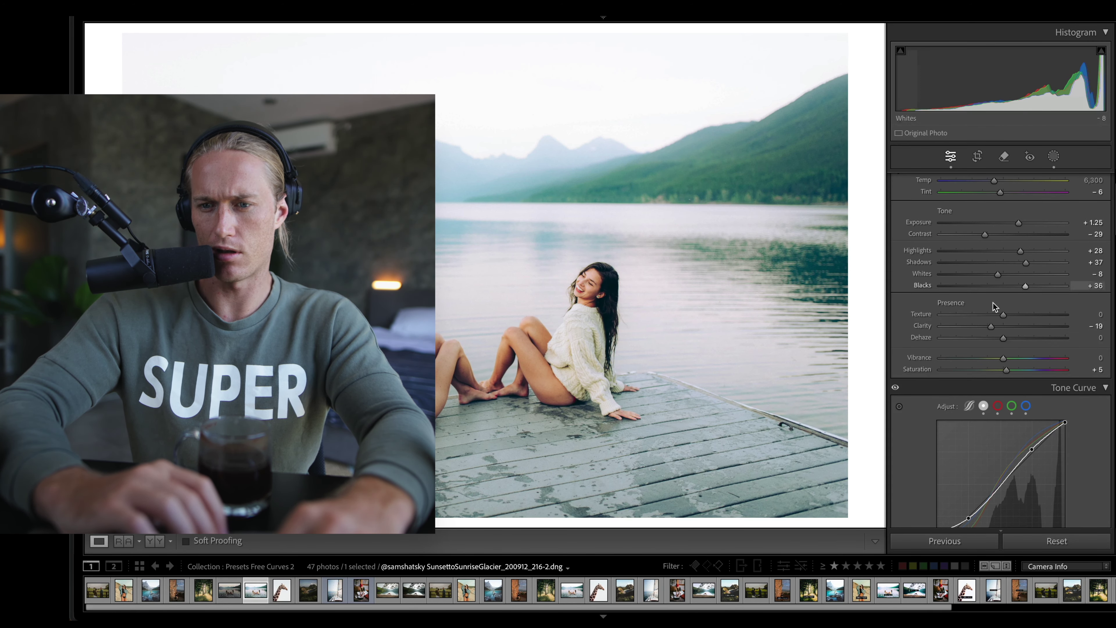
pyautogui.scroll(-1, 1042, 235)
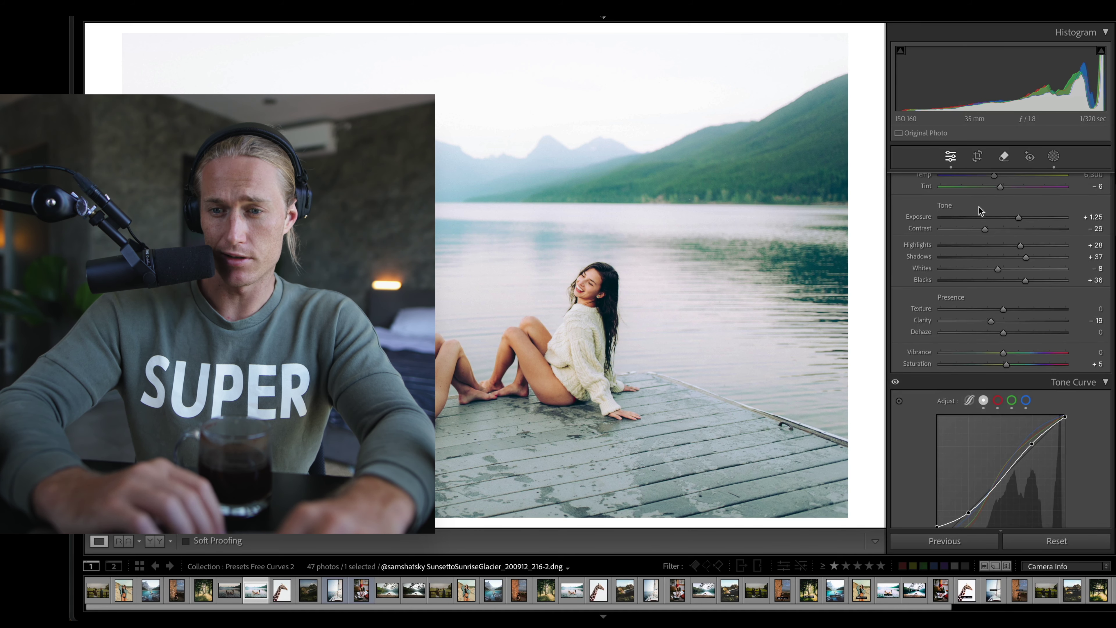
pyautogui.scroll(-5, 967, 286)
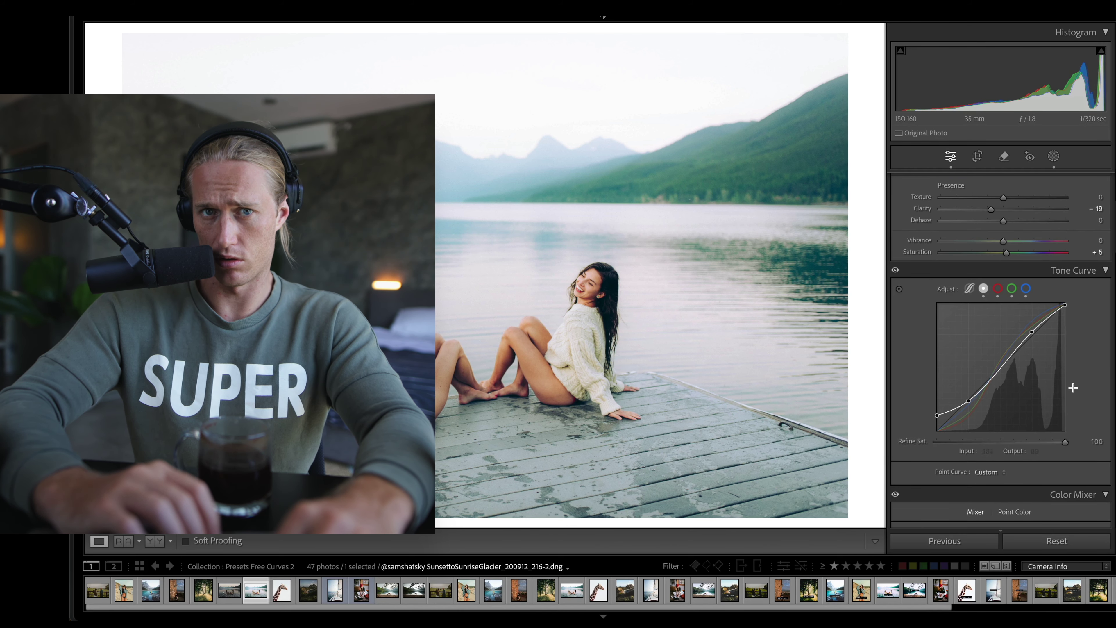
# Step: Try raising the tone curve's upper point to about input 164, output 201, and varying Highlights, undoing both changes
pyautogui.scroll(4, 1085, 361)
pyautogui.moveTo(1032, 425); pyautogui.dragTo(1019, 421)
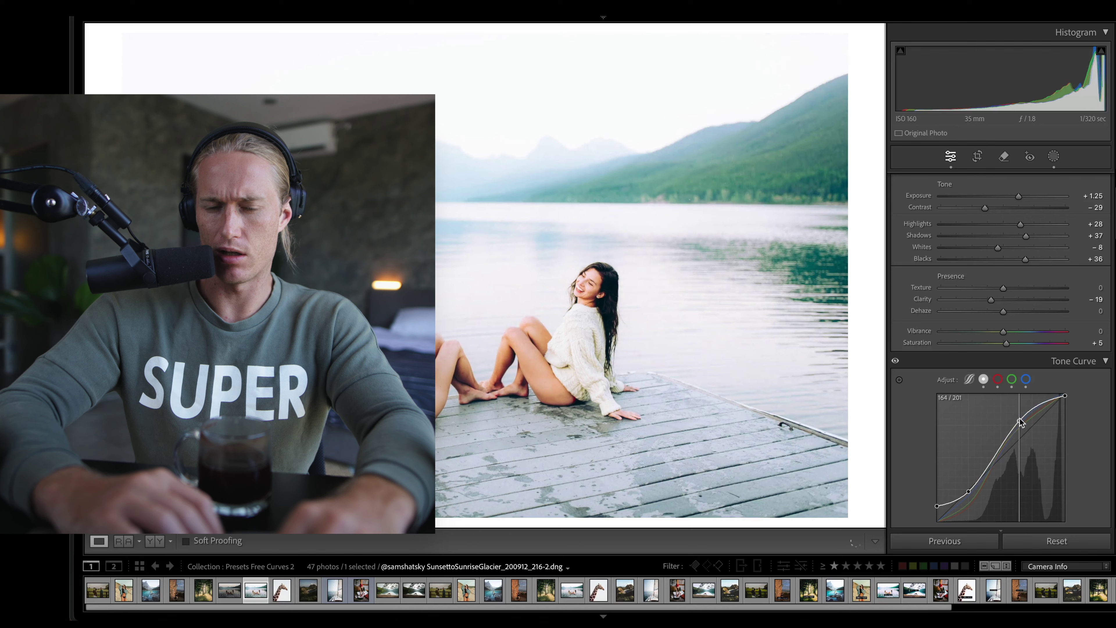
pyautogui.hotkey('ctrl', 'z')
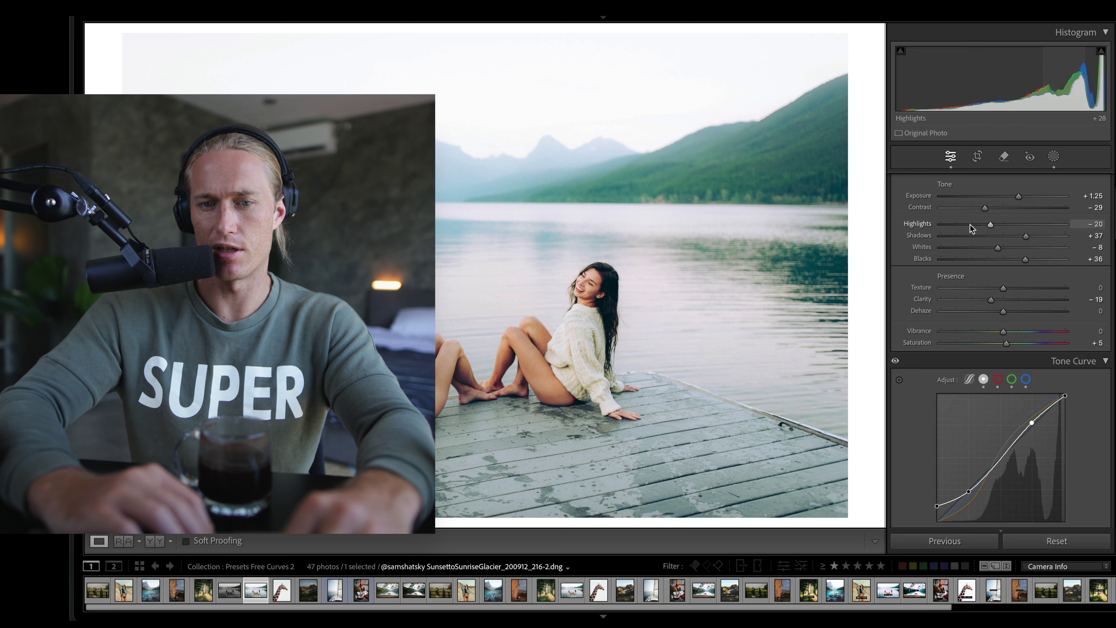
pyautogui.moveTo(971, 228); pyautogui.dragTo(1022, 225)
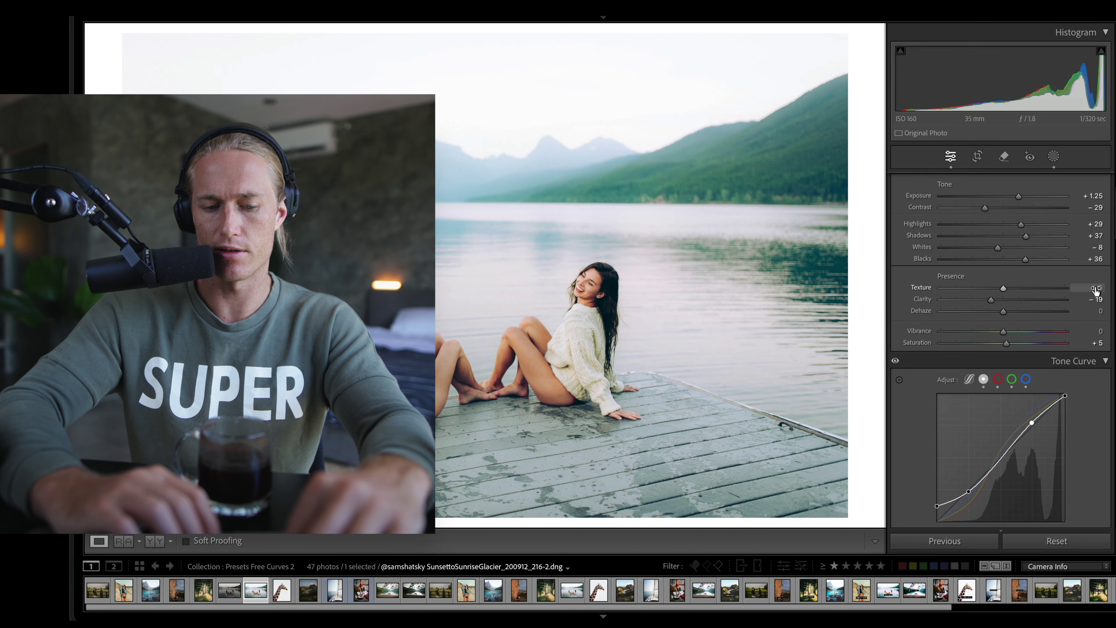
pyautogui.hotkey('ctrl', 'z')
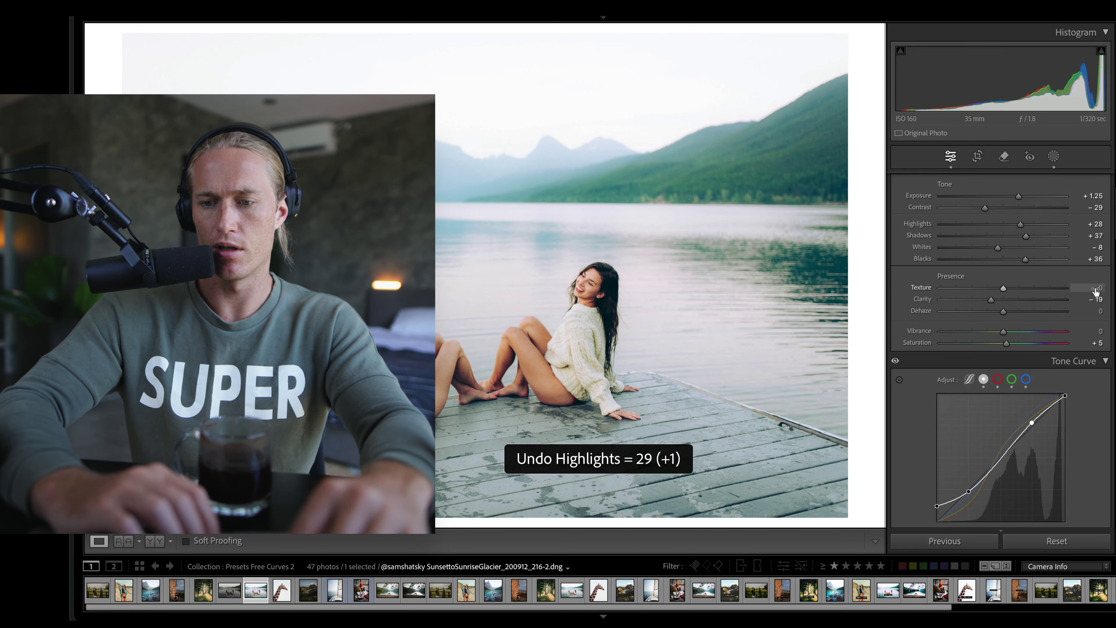
# Step: Try removing the curve's upper point, pulling the white point far down and raising Exposure to +5.00, and undo all of it
pyautogui.rightClick(1033, 424)
pyautogui.click(1048, 430)
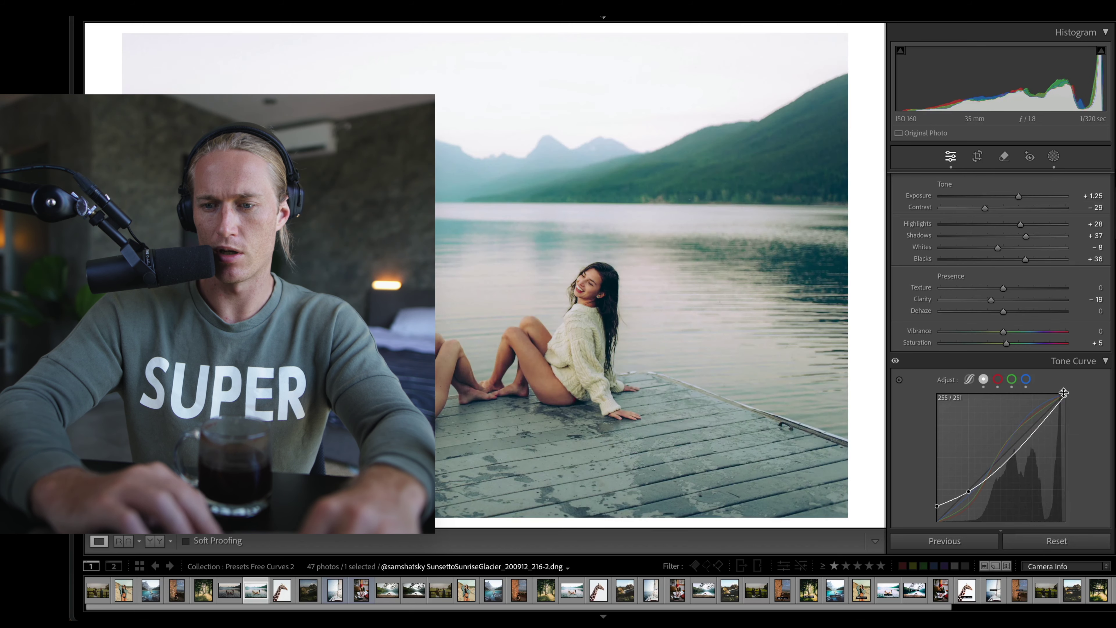
pyautogui.moveTo(1065, 397); pyautogui.dragTo(1081, 445)
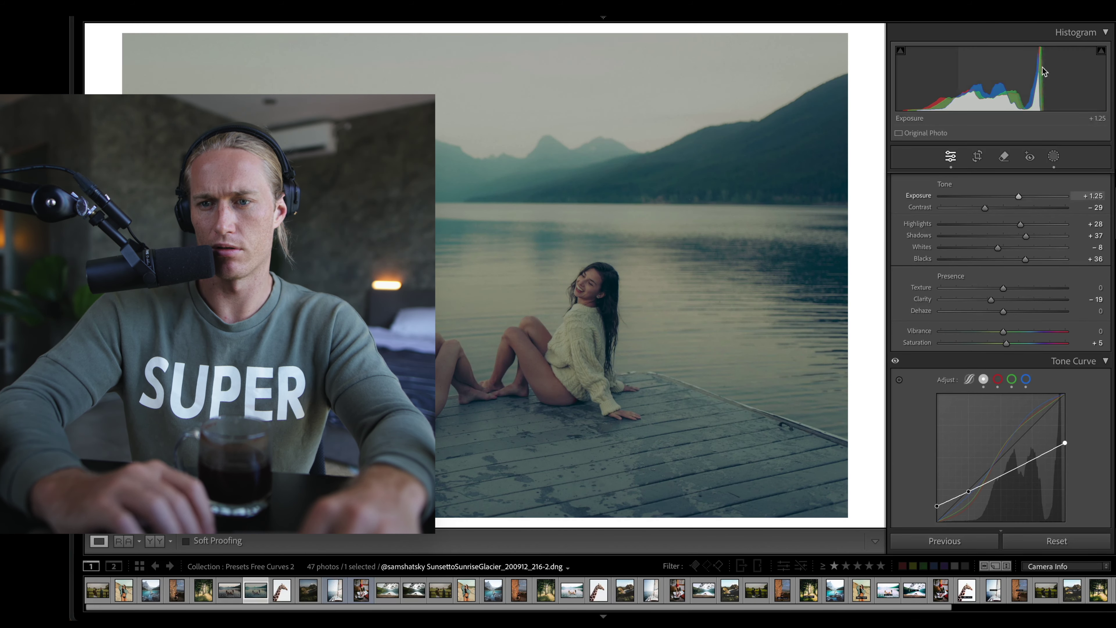
pyautogui.moveTo(1020, 197); pyautogui.dragTo(1073, 197)
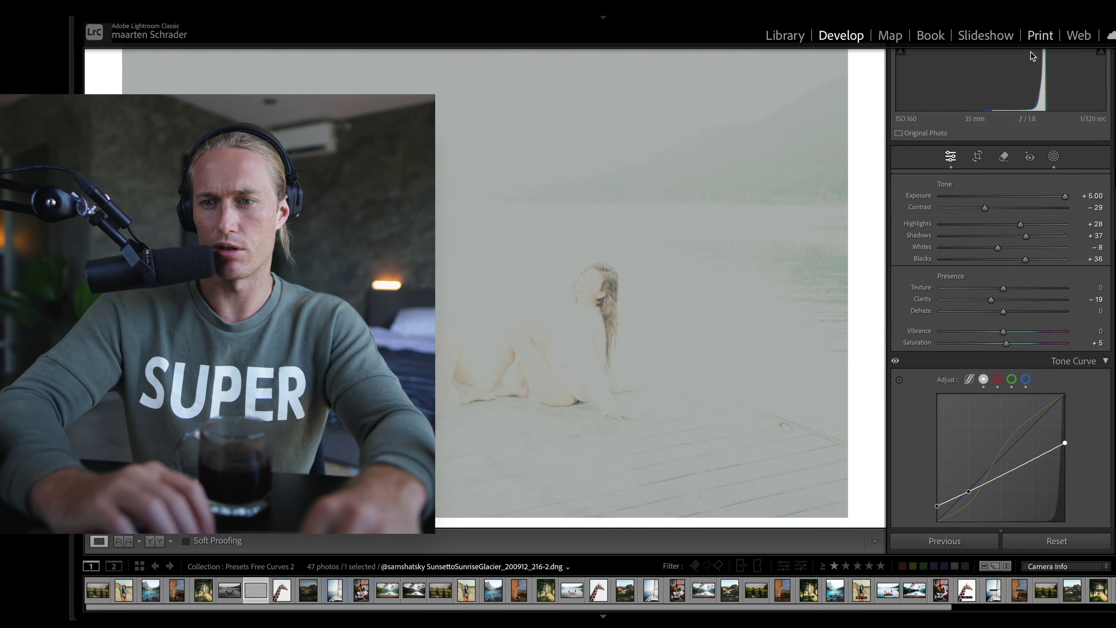
pyautogui.hotkey('ctrl', 'z')
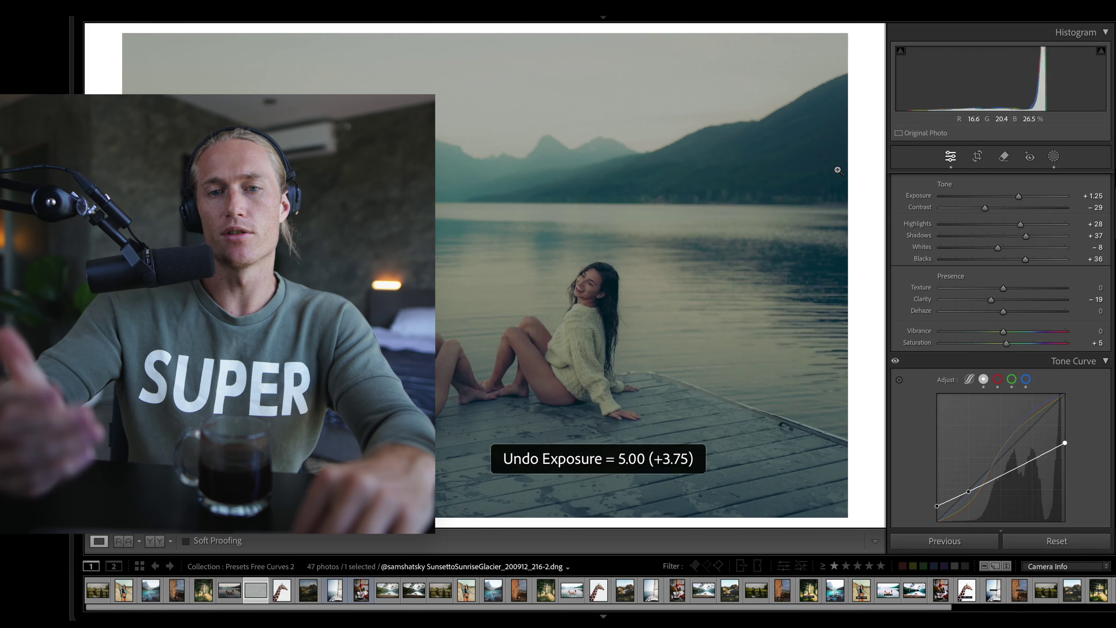
pyautogui.hotkey('ctrl', 'z')
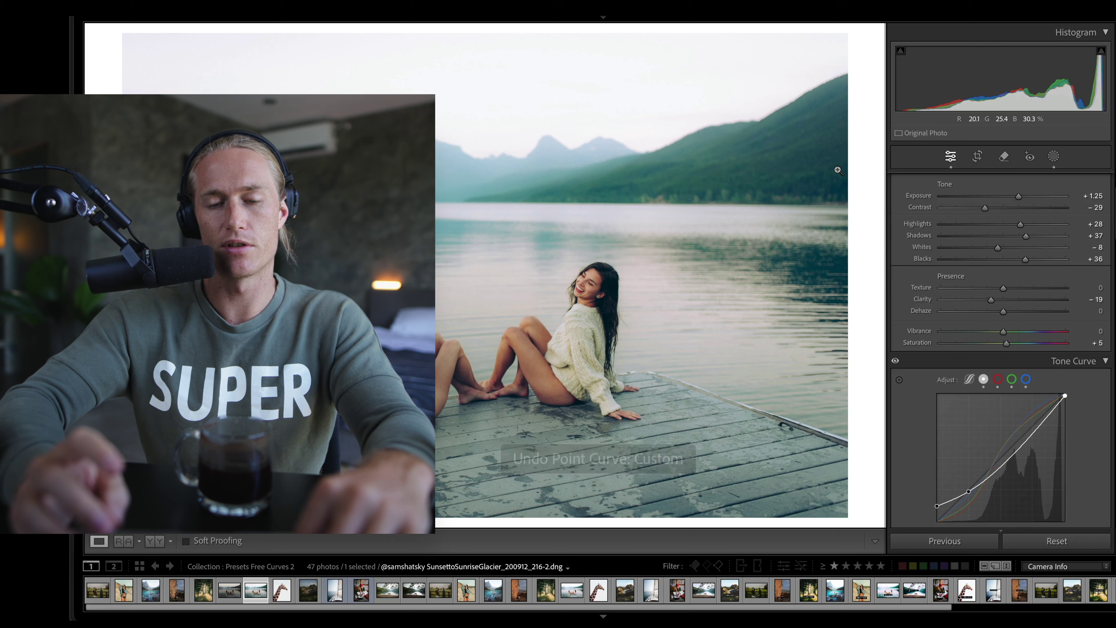
pyautogui.hotkey('ctrl', 'z')
# Step: Raise the tone curve's black point to output 73 and its lower point to about input 59, output 86
pyautogui.scroll(2, 1050, 398)
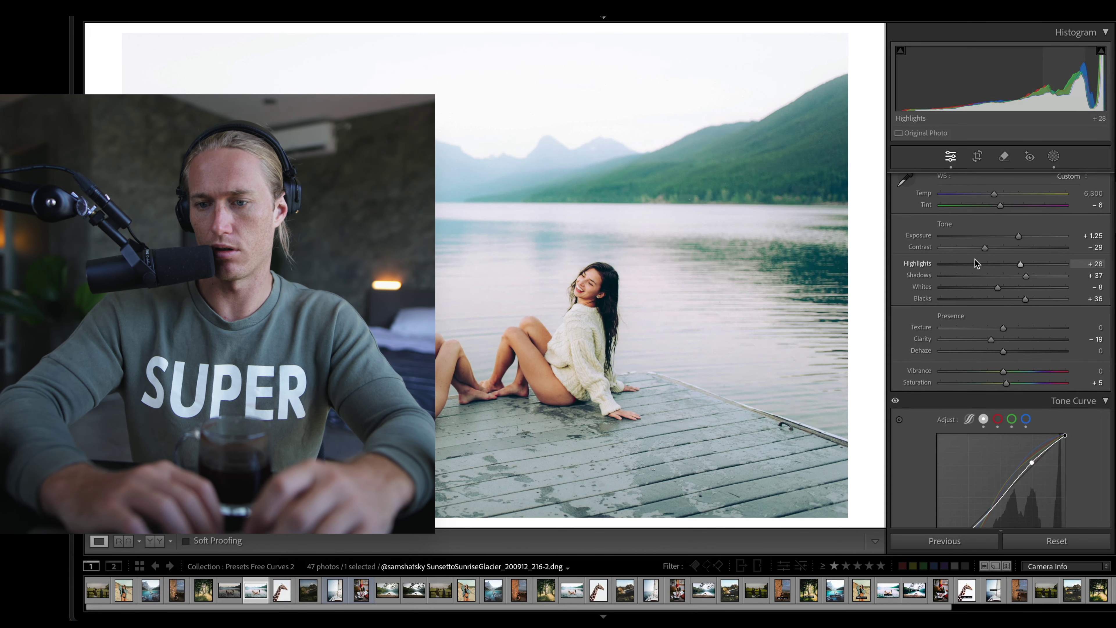
pyautogui.scroll(-8, 1010, 387)
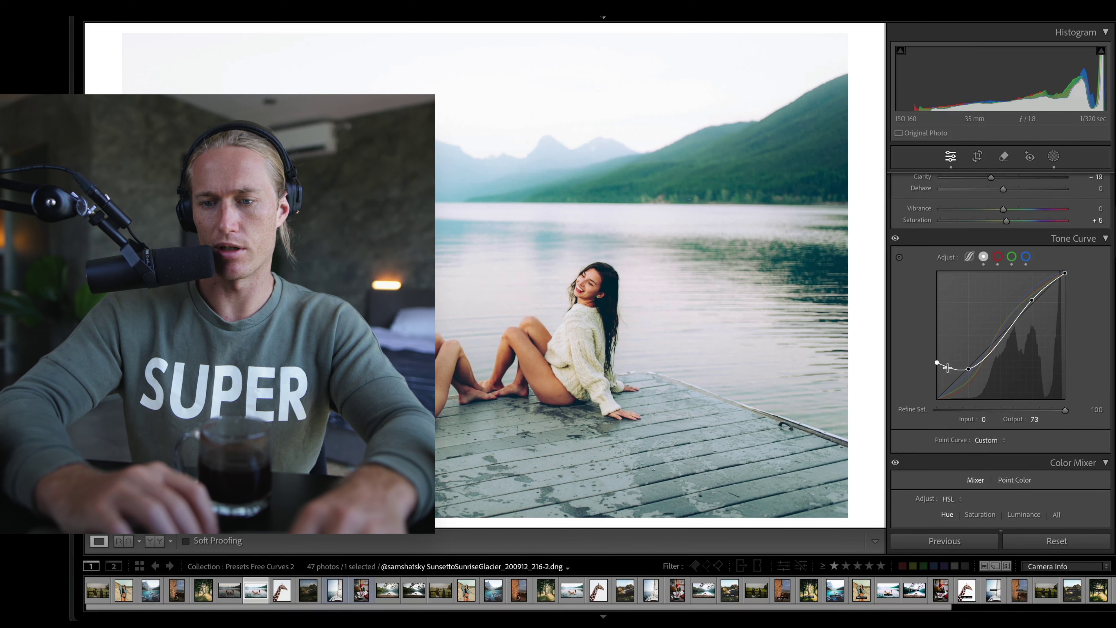
pyautogui.moveTo(969, 368); pyautogui.dragTo(969, 361)
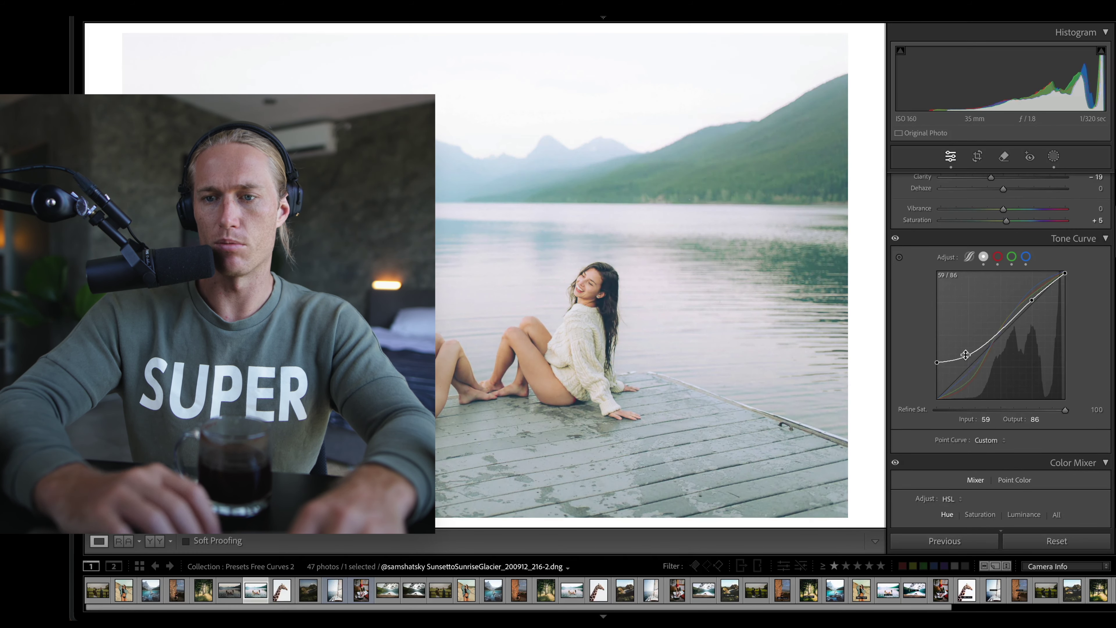
pyautogui.scroll(3, 1007, 246)
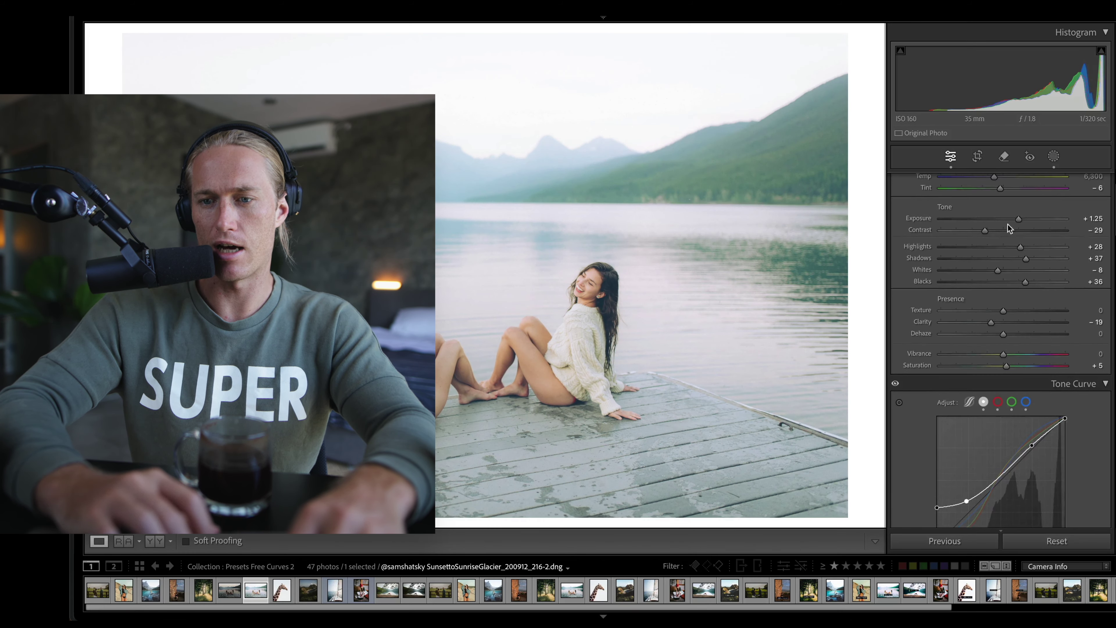
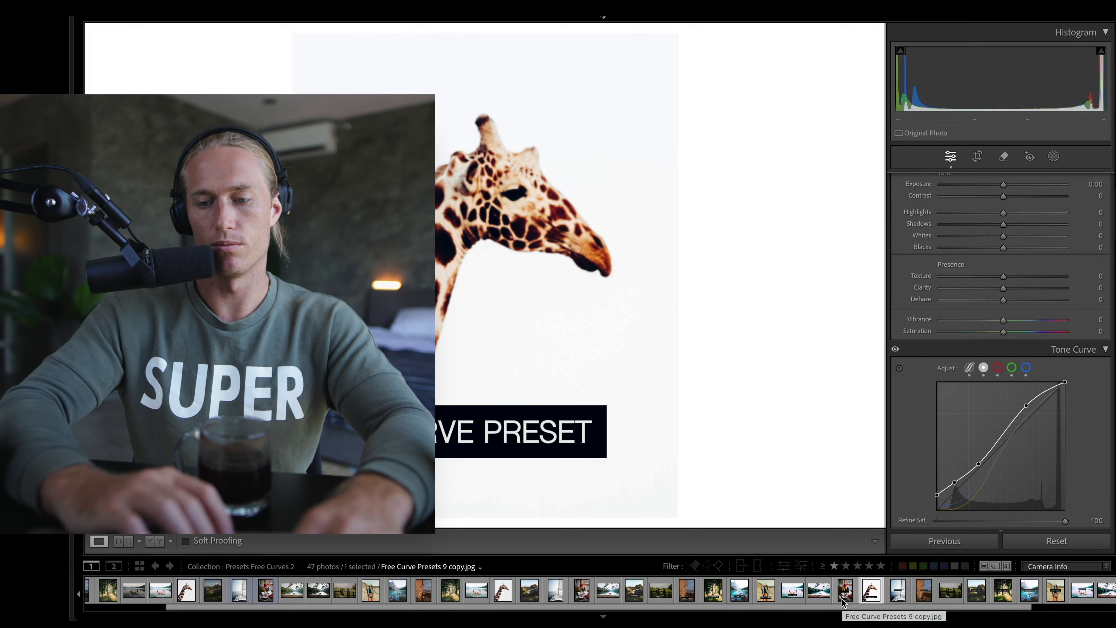
# Step: View the Free Curve Presets 8 copy.jpg photo and return to the original photos near the start of the filmstrip
pyautogui.click(923, 593)
pyautogui.hscroll(-4, 527, 591)
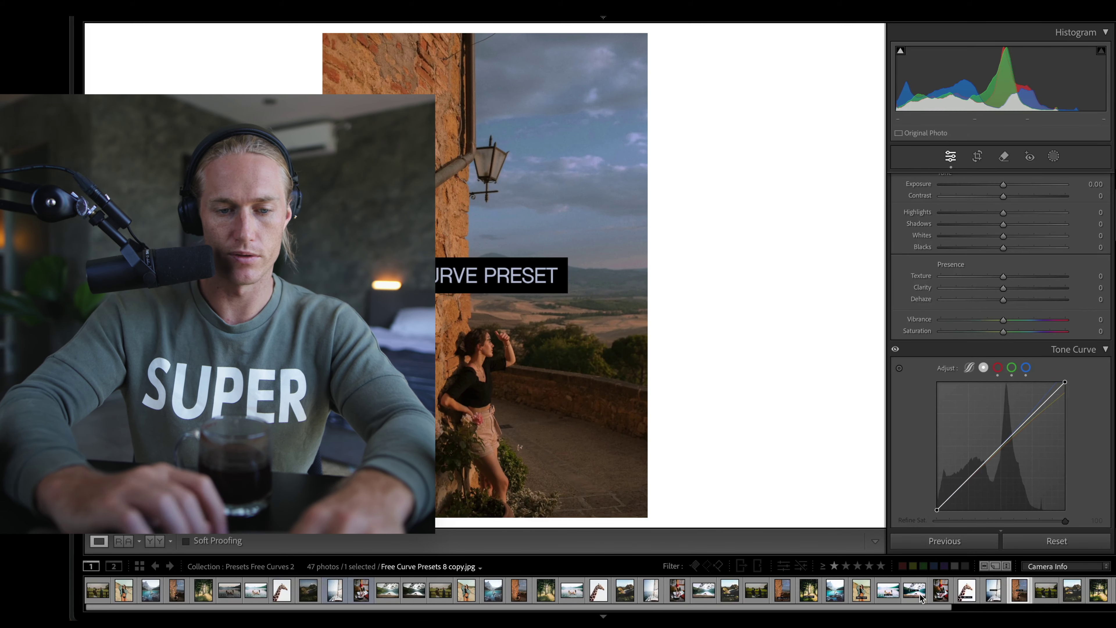
pyautogui.click(201, 590)
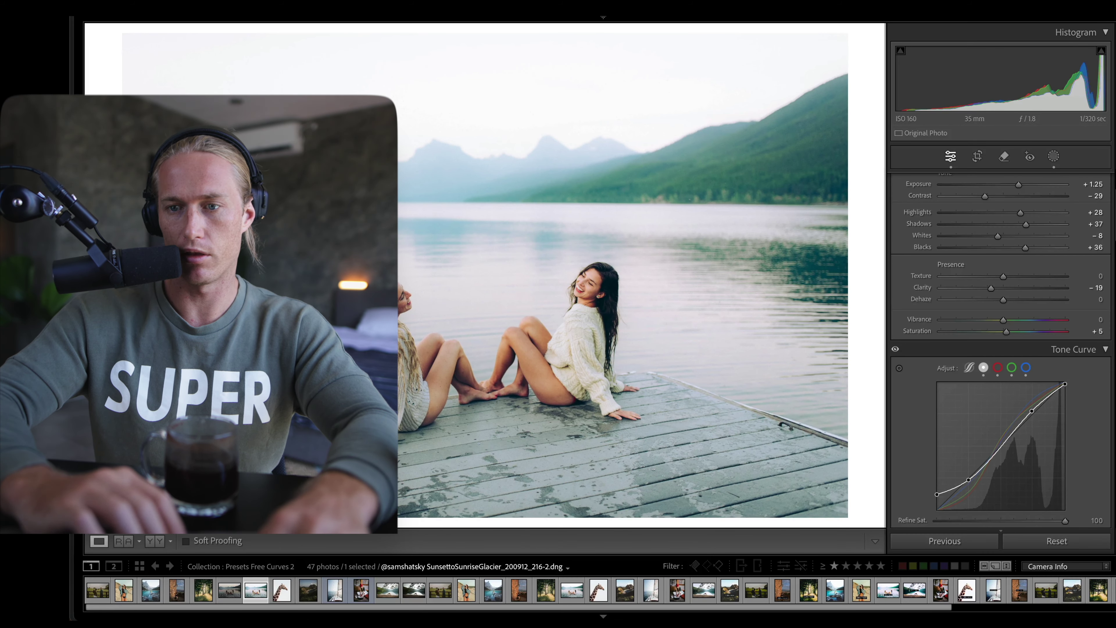
# Step: Zoom in on the laughing woman's face and lower the Color Mixer's Red hue to -100, easing it back to -17
pyautogui.scroll(-15, 1054, 267)
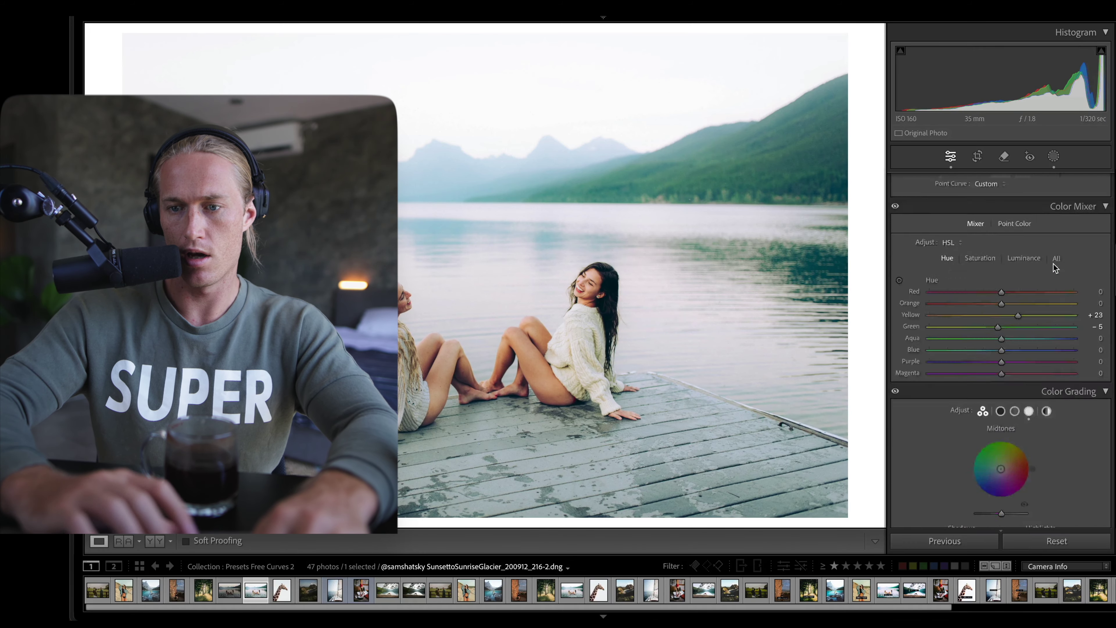
pyautogui.scroll(3, 1053, 264)
pyautogui.click(586, 307)
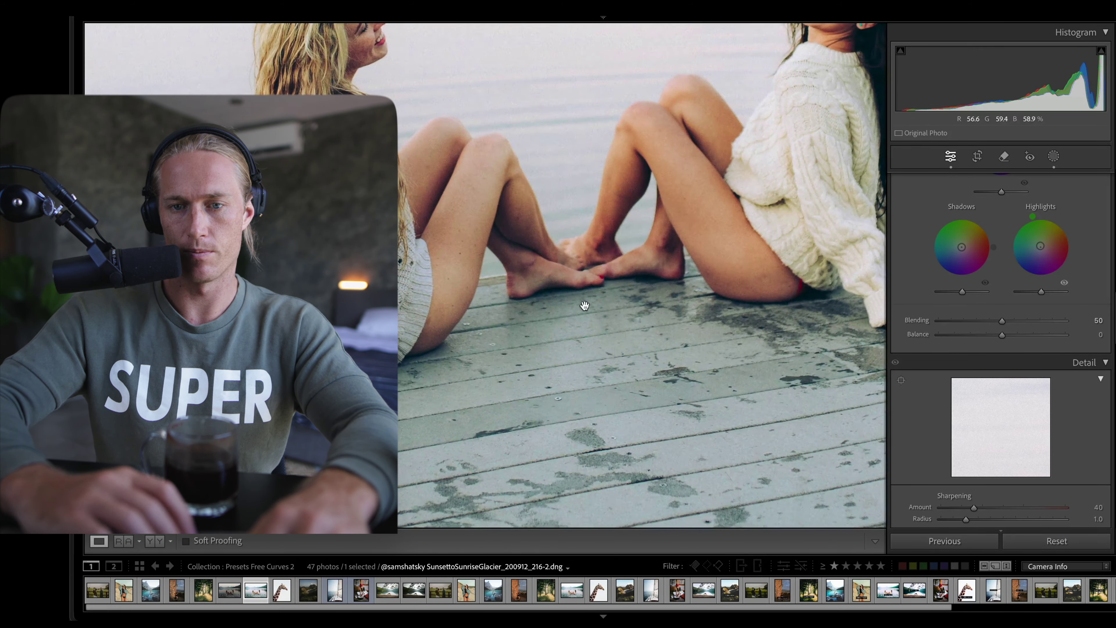
pyautogui.scroll(-8, 1017, 308)
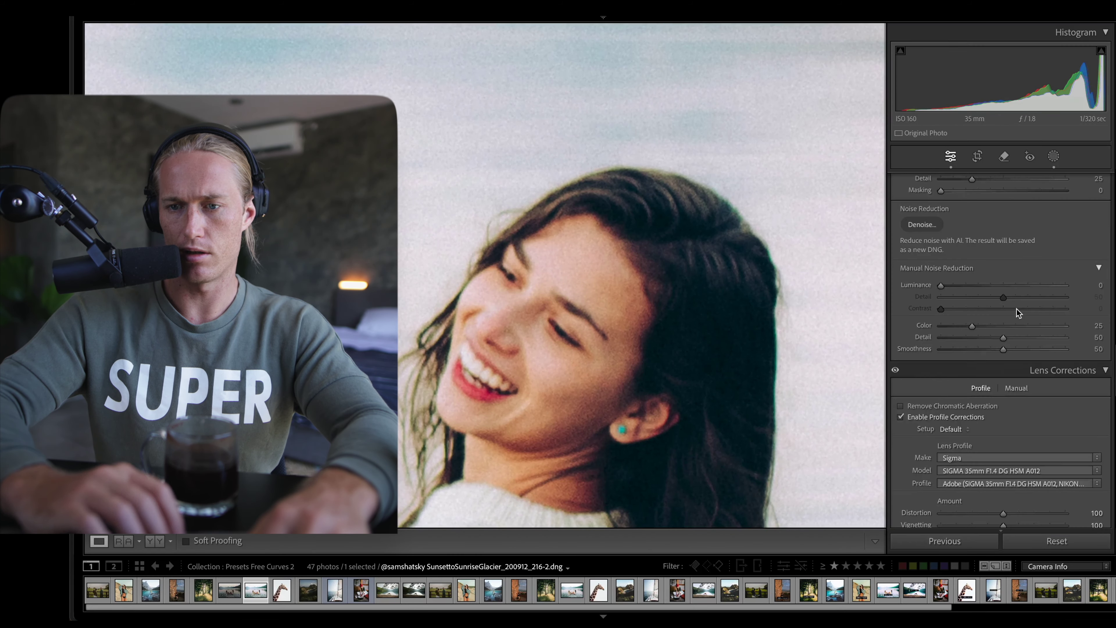
pyautogui.scroll(10, 1016, 308)
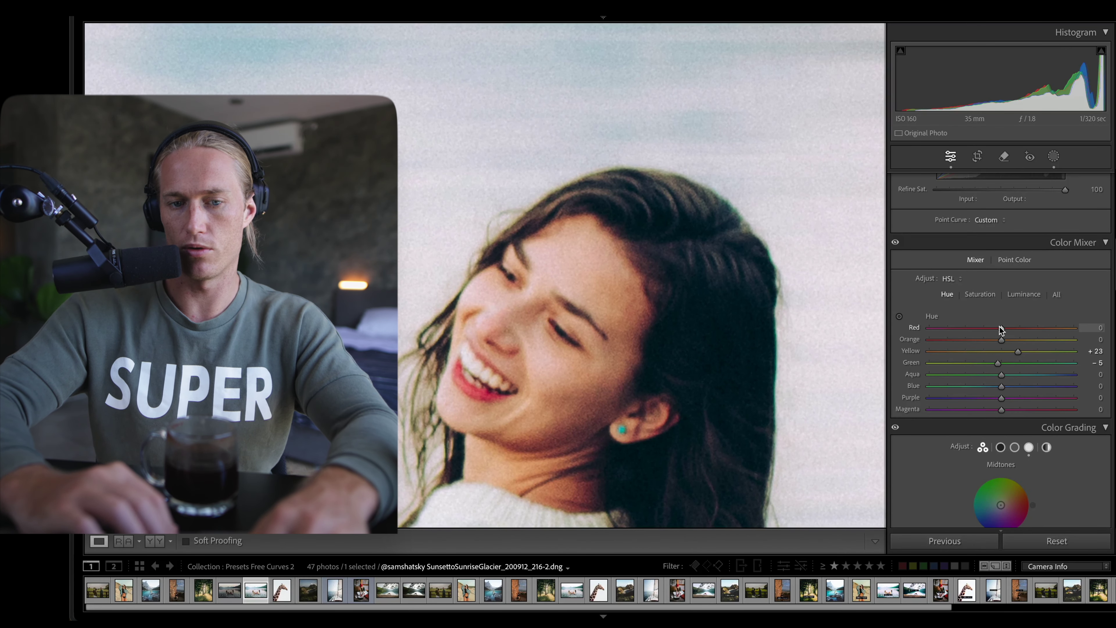
pyautogui.moveTo(999, 328); pyautogui.dragTo(925, 338)
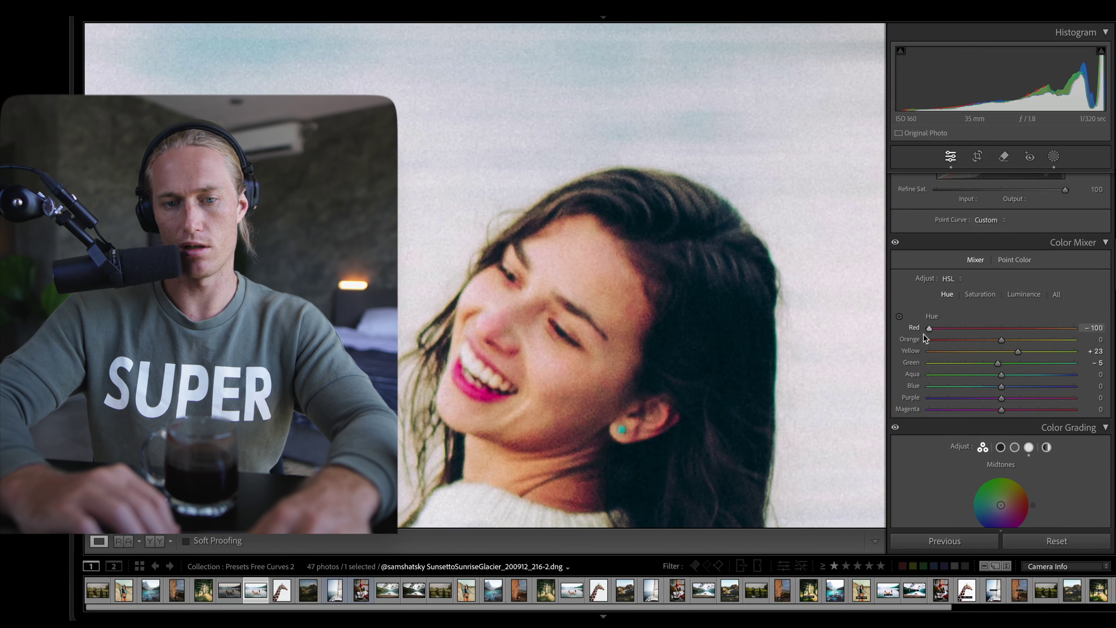
pyautogui.doubleClick(987, 335)
# Step: Set the Red Primary hue in Calibration to -72
pyautogui.scroll(-10, 949, 378)
pyautogui.scroll(1, 950, 386)
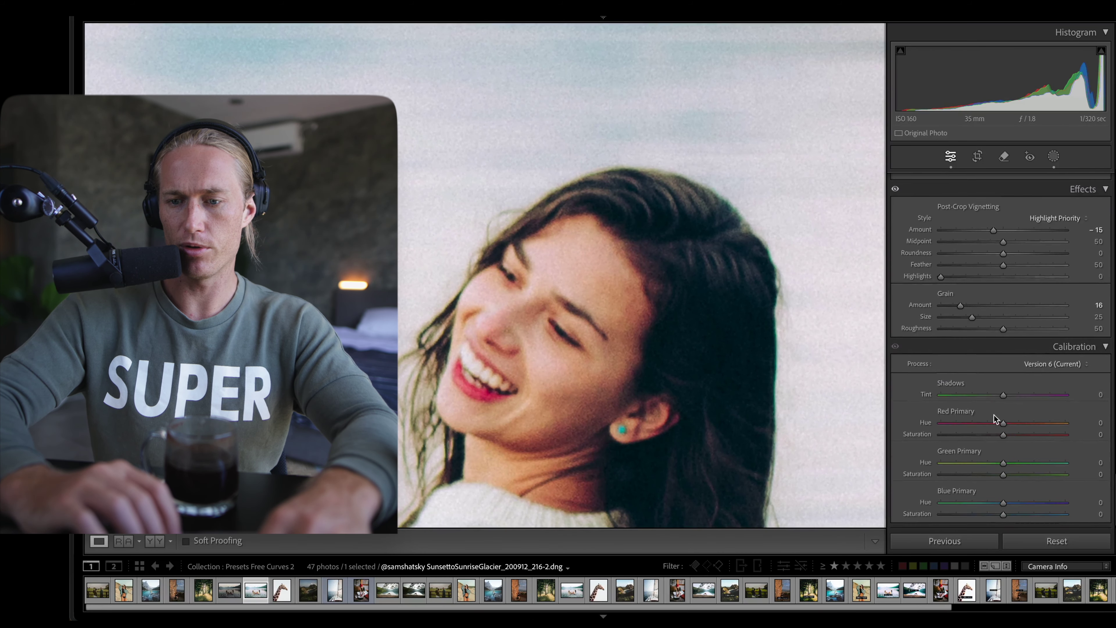
pyautogui.moveTo(1003, 423); pyautogui.dragTo(957, 424)
# Step: Try the Color Mixer's Red hue at +88 and undo that change
pyautogui.scroll(10, 1072, 300)
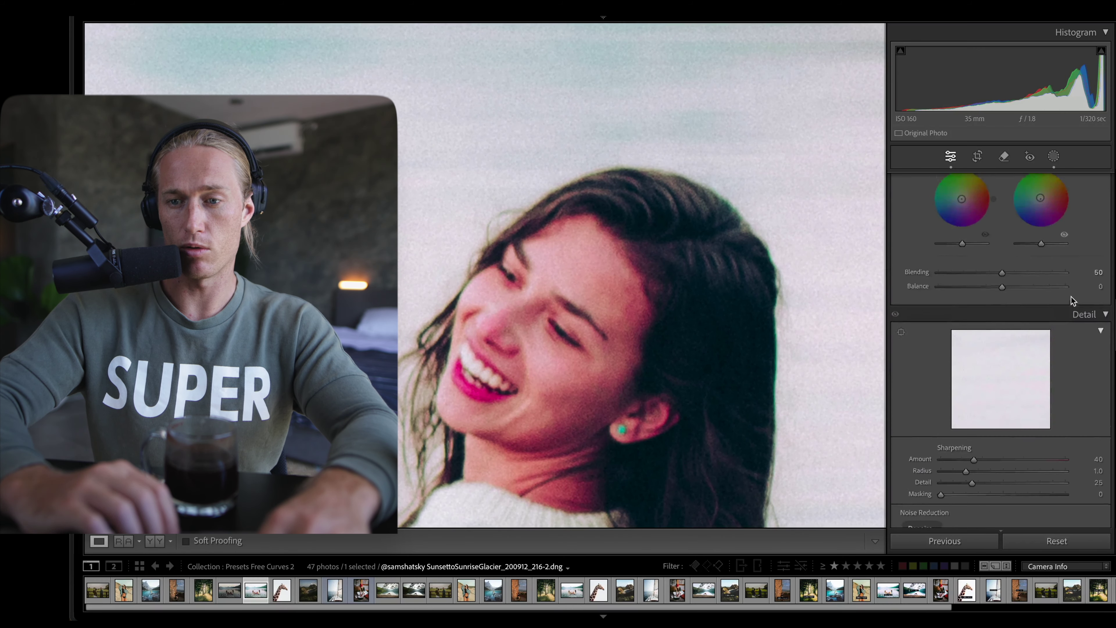
pyautogui.scroll(10, 1072, 301)
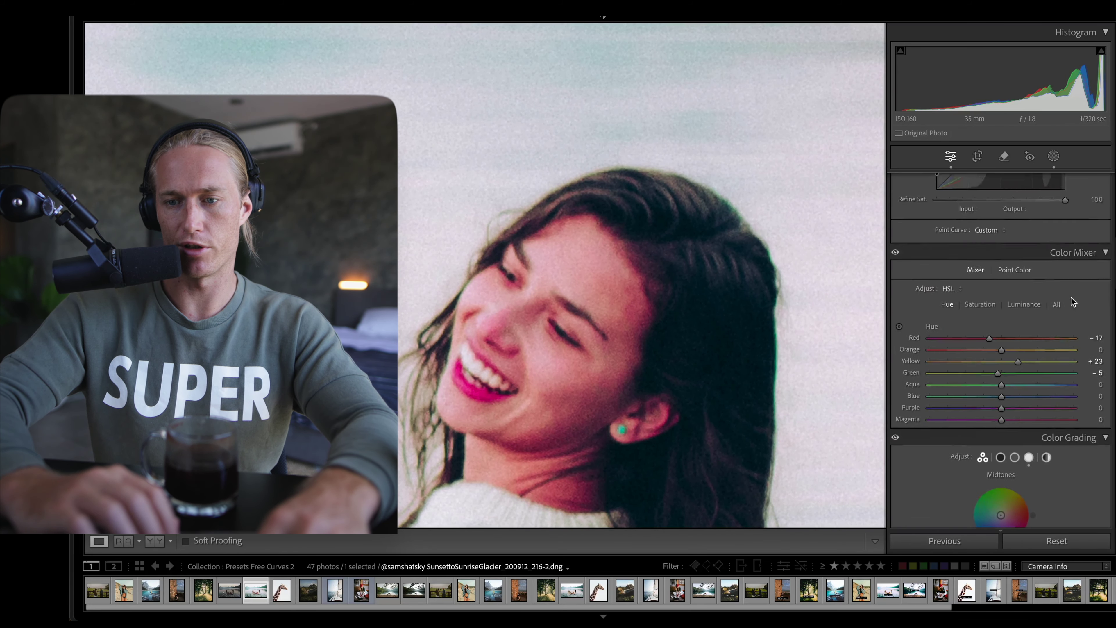
pyautogui.scroll(1, 1072, 301)
pyautogui.moveTo(989, 383); pyautogui.dragTo(1066, 379)
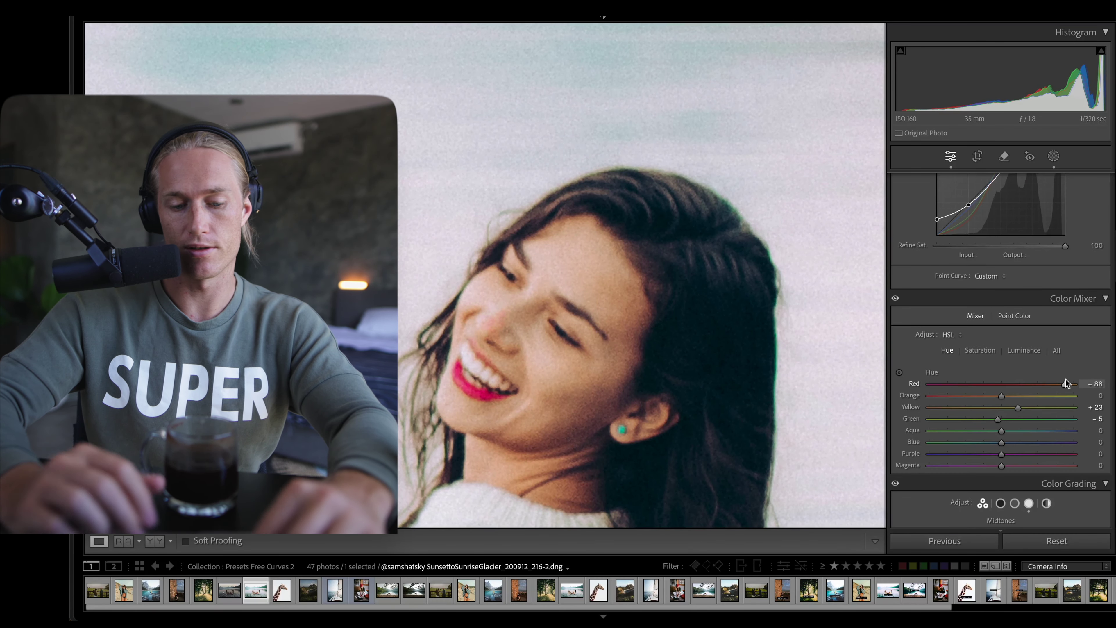
pyautogui.hotkey('ctrl', 'z')
# Step: Reset the Red Primary hue in Calibration to its default
pyautogui.scroll(-15, 1014, 414)
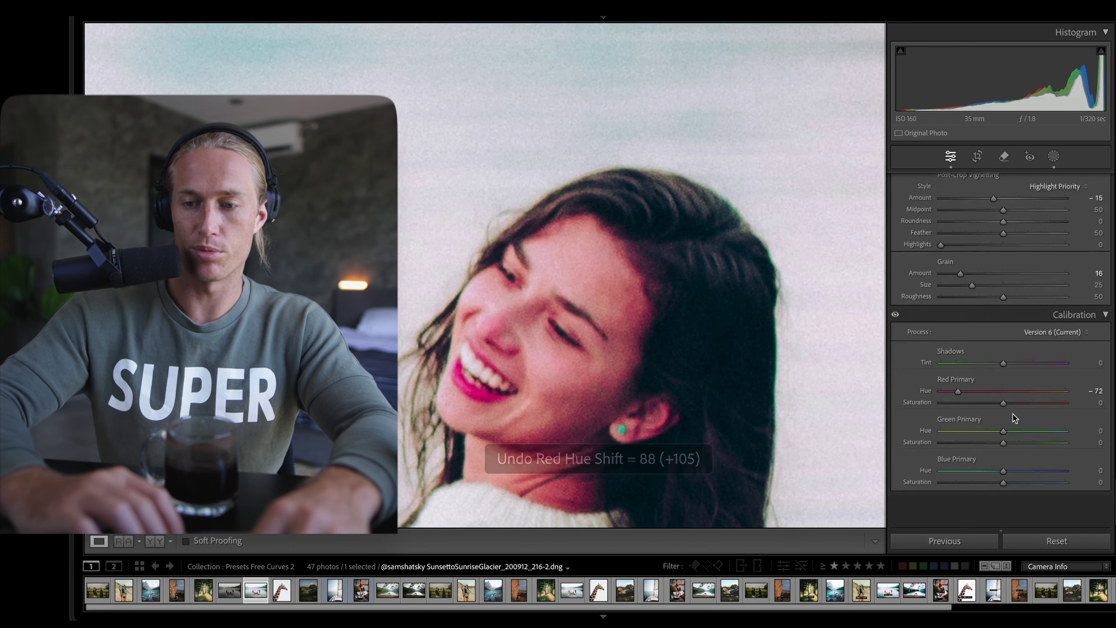
pyautogui.doubleClick(958, 422)
pyautogui.scroll(10, 1017, 219)
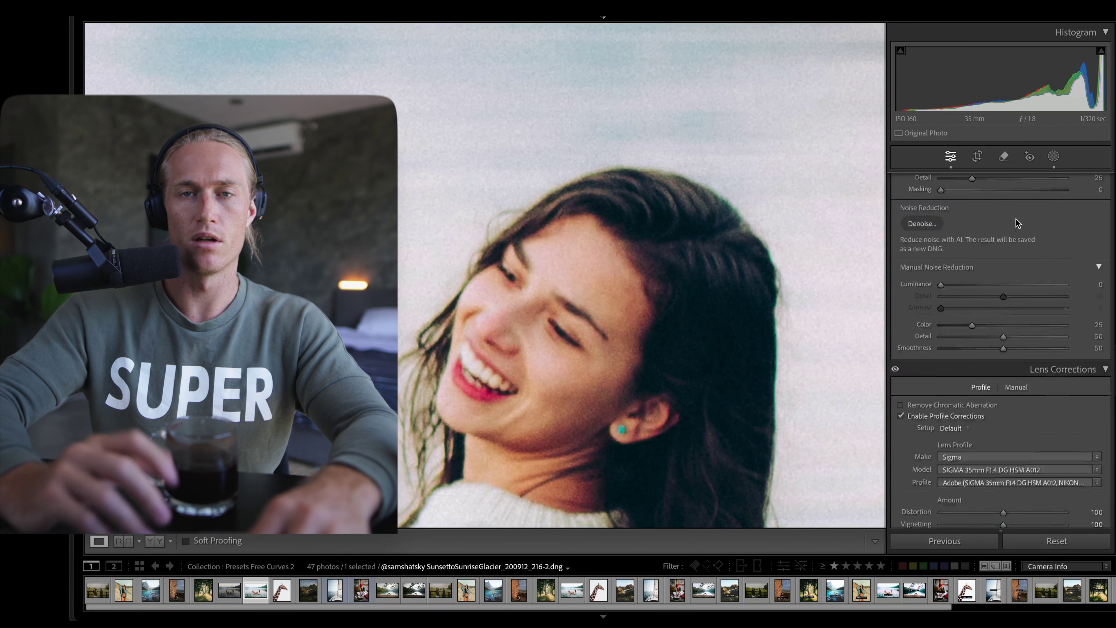
# Step: Try the Color Mixer's Red hue at +18 on the laughing woman's photo
pyautogui.scroll(10, 1018, 223)
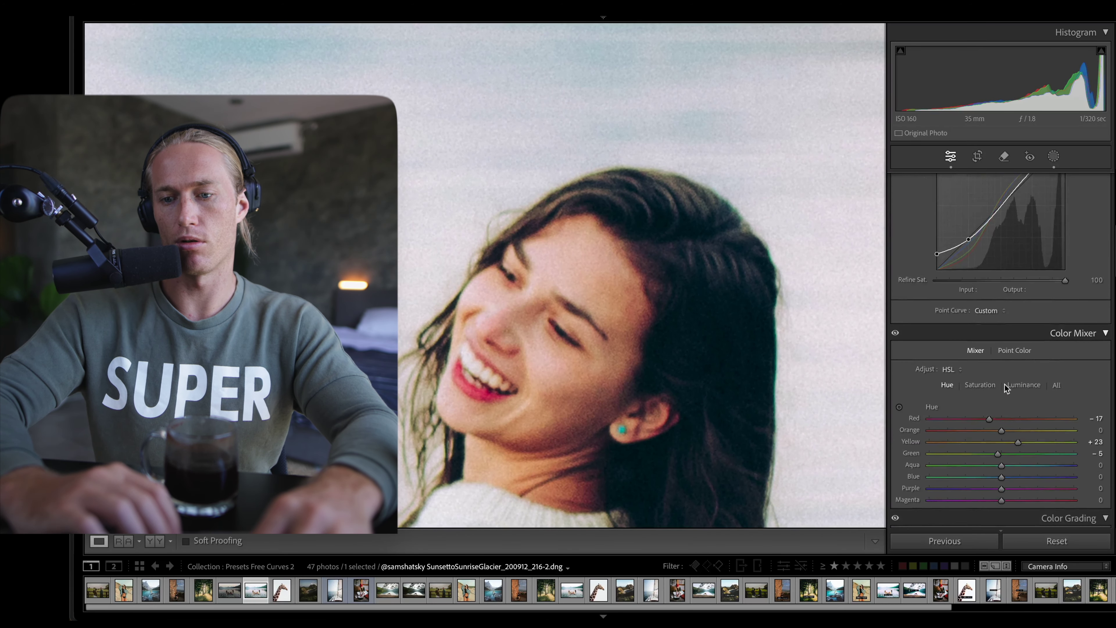
pyautogui.moveTo(990, 420); pyautogui.dragTo(1016, 420)
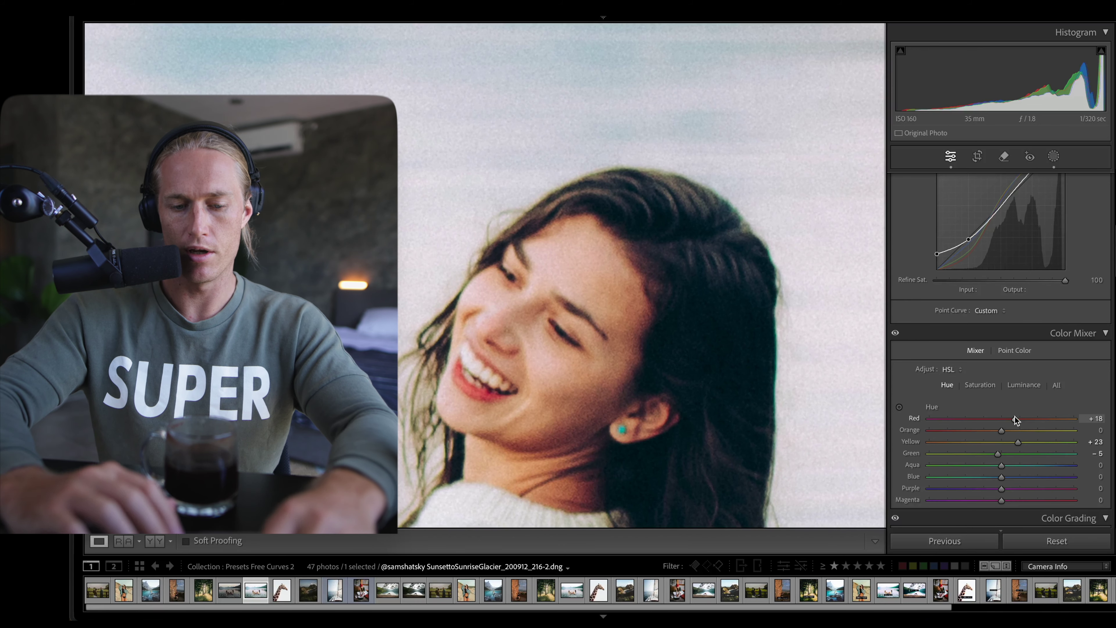
pyautogui.scroll(1, 1015, 421)
pyautogui.moveTo(1016, 440); pyautogui.dragTo(1004, 440)
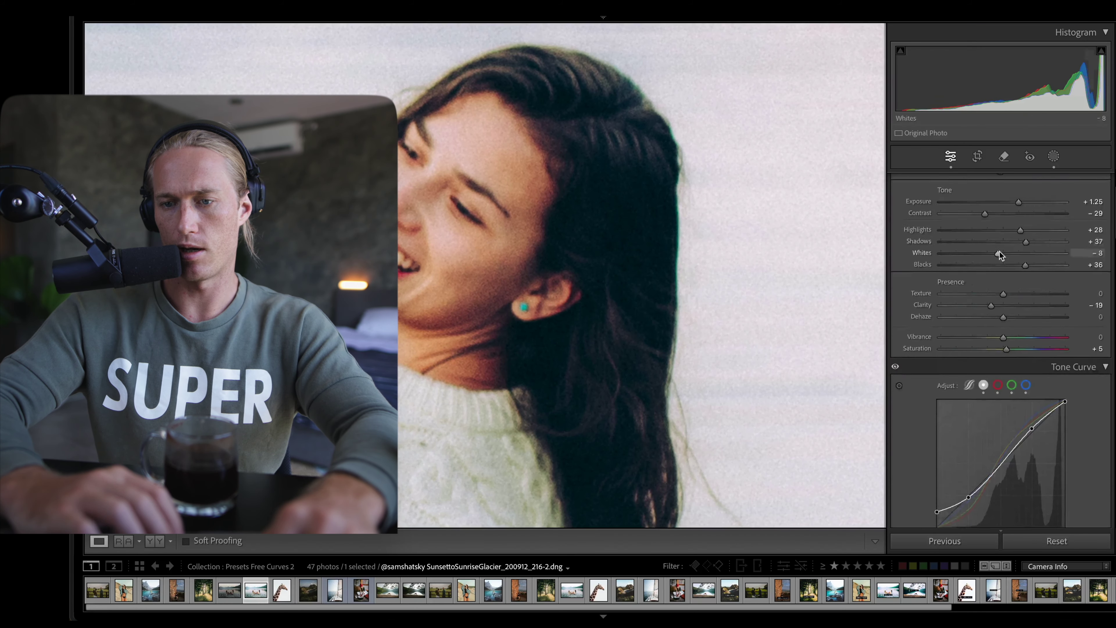
# Step: Try the white balance temperature at 2,000 and the Color Mixer's Red hue at +100, and undo both changes
pyautogui.scroll(-1, 1000, 251)
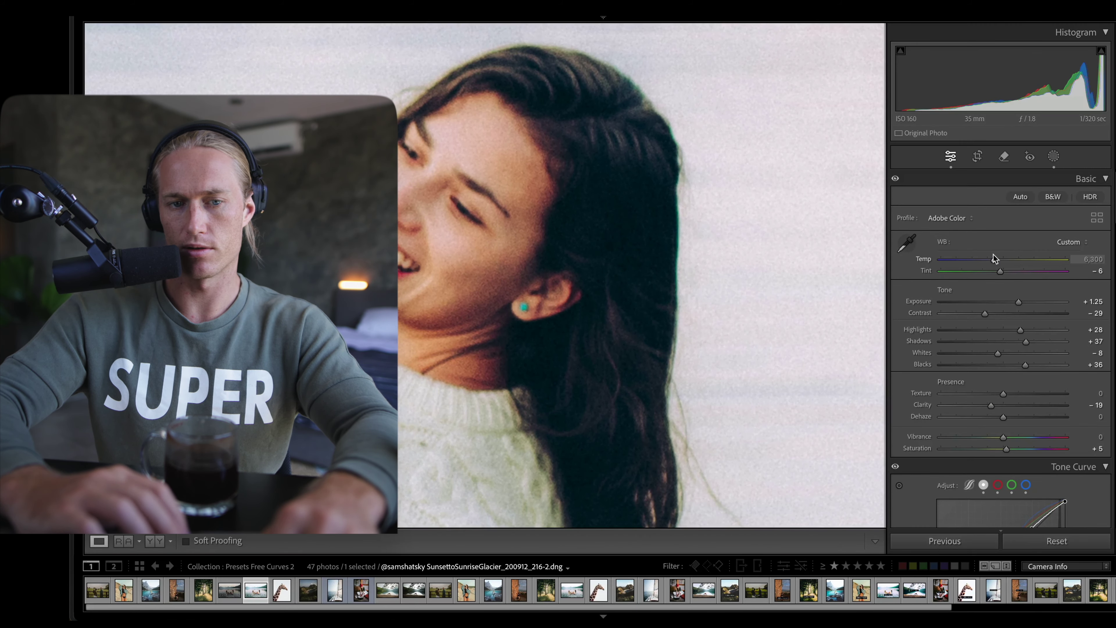
pyautogui.moveTo(993, 258); pyautogui.dragTo(899, 257)
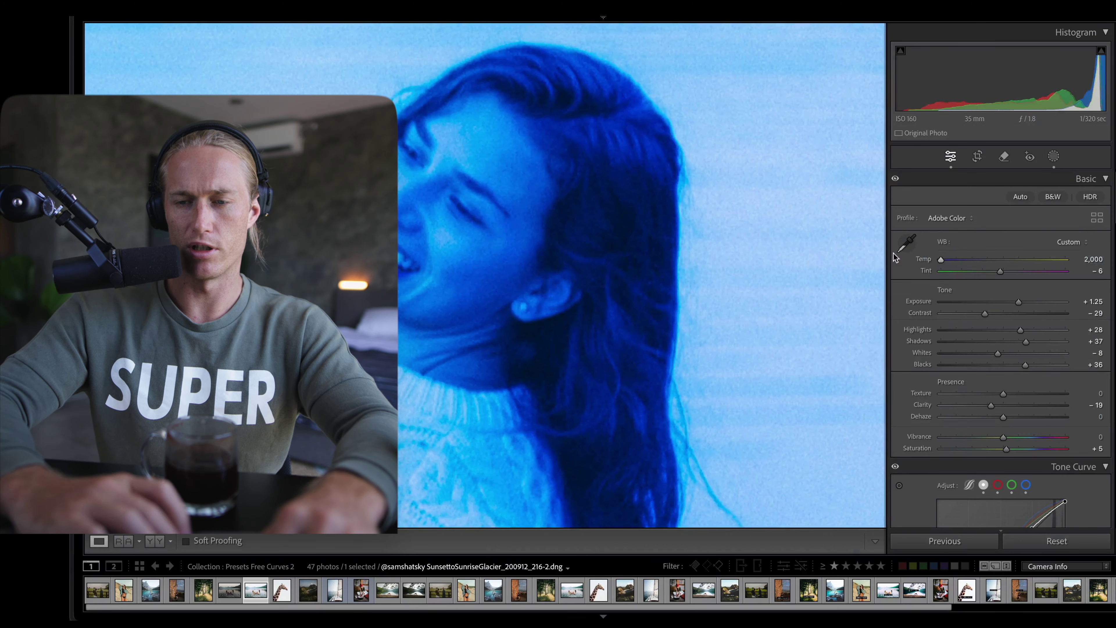
pyautogui.scroll(-20, 1039, 343)
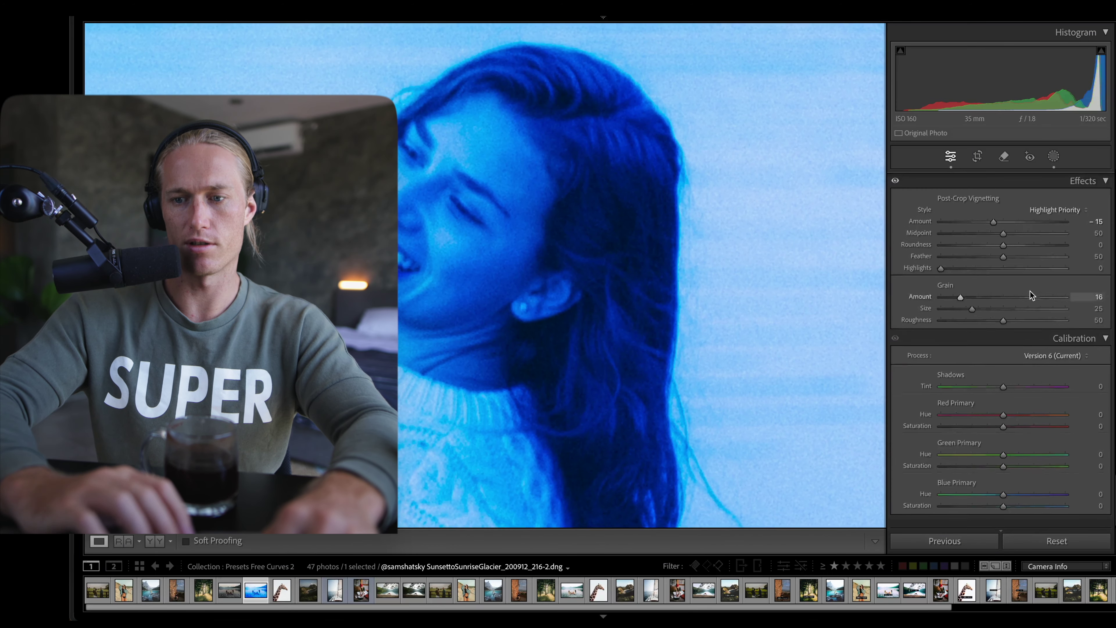
pyautogui.scroll(10, 1030, 291)
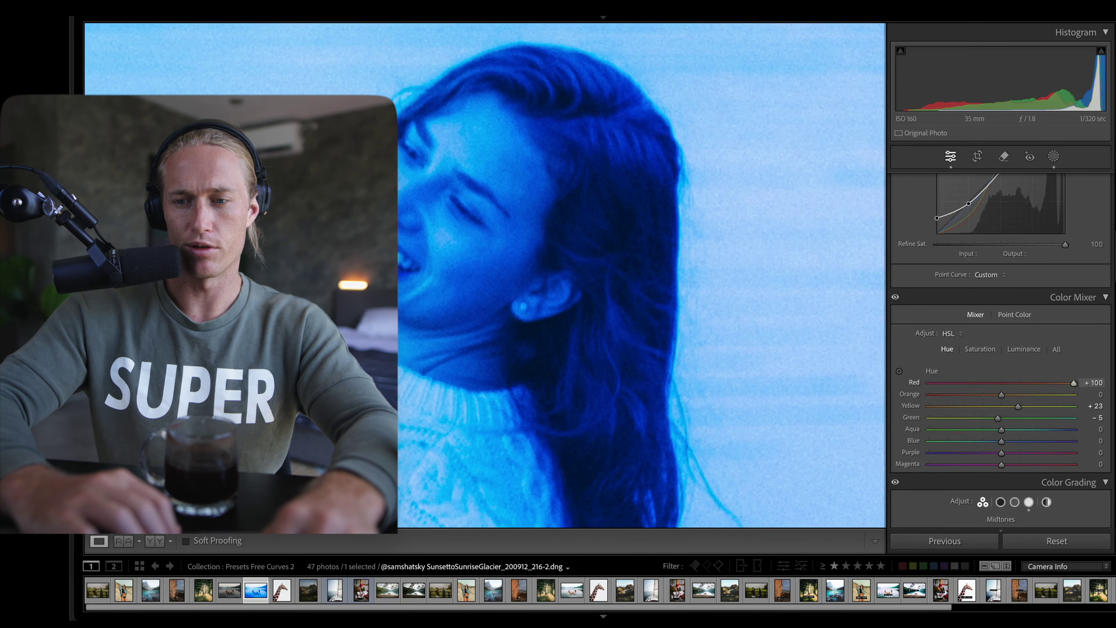
pyautogui.hotkey('ctrl', 'z')
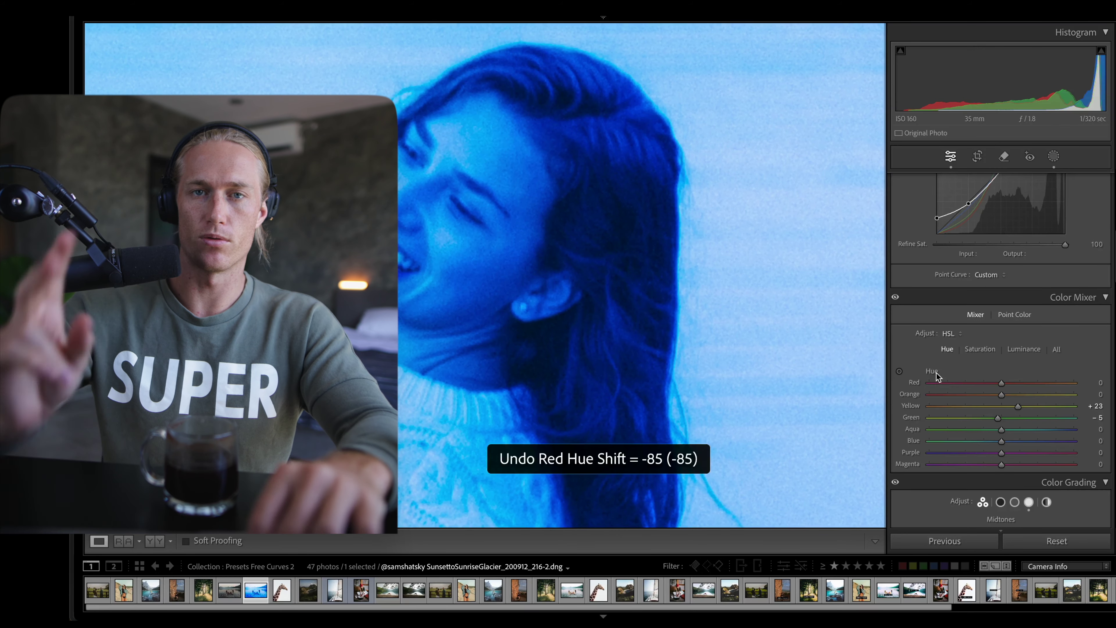
pyautogui.hotkey('ctrl', 'z')
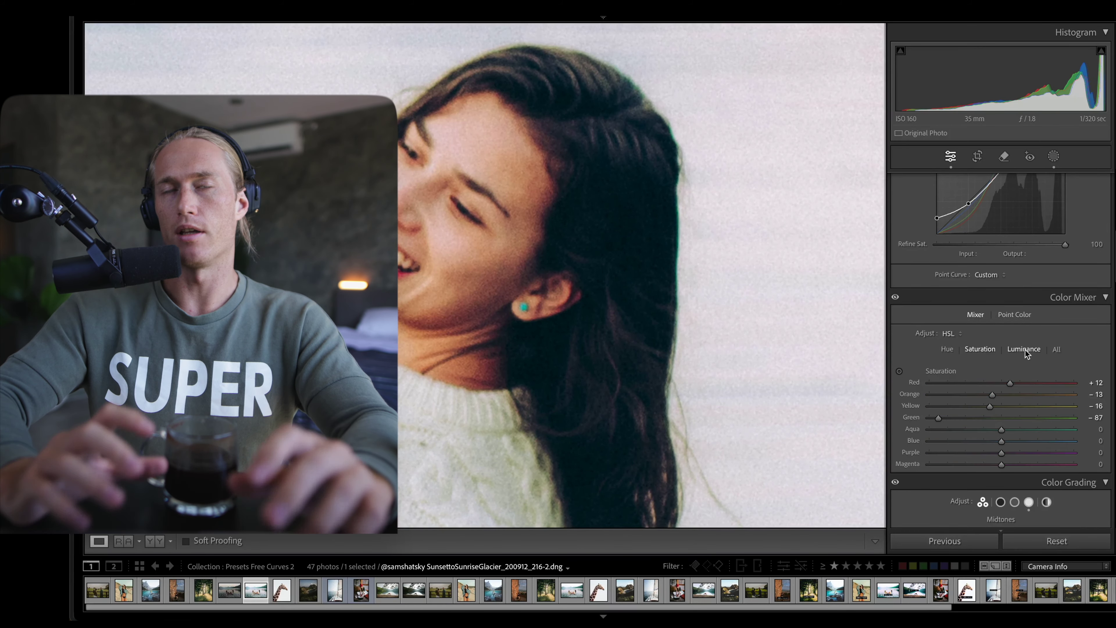
# Step: Review the Color Mixer's saturation and hue adjustments, plus the photo's other develop settings down to Lens Corrections
pyautogui.click(980, 348)
pyautogui.click(947, 348)
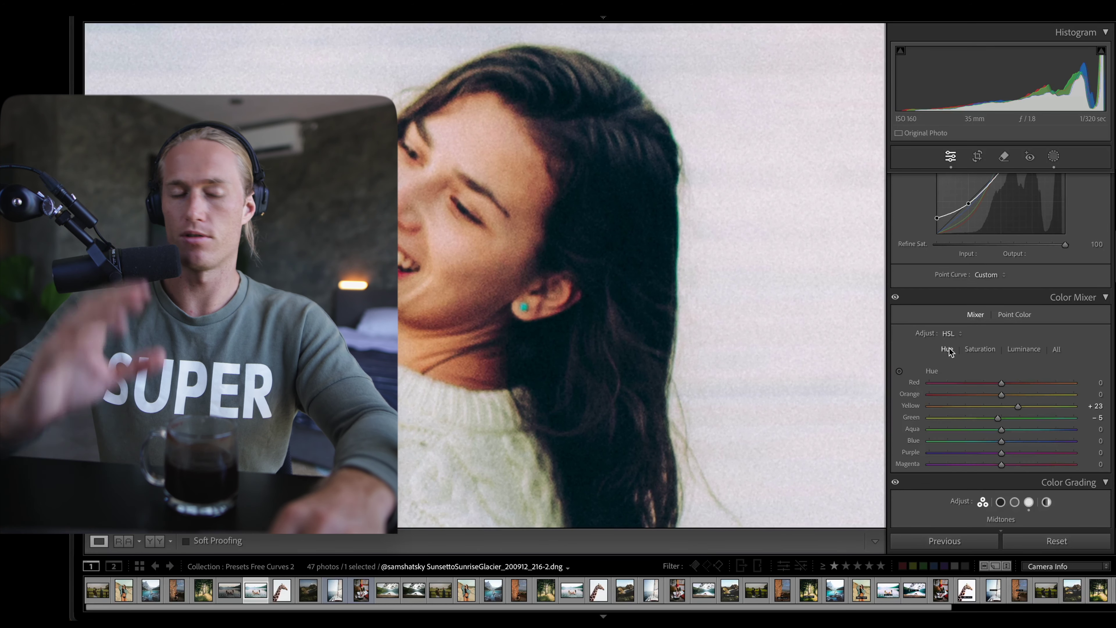
pyautogui.scroll(10, 1019, 280)
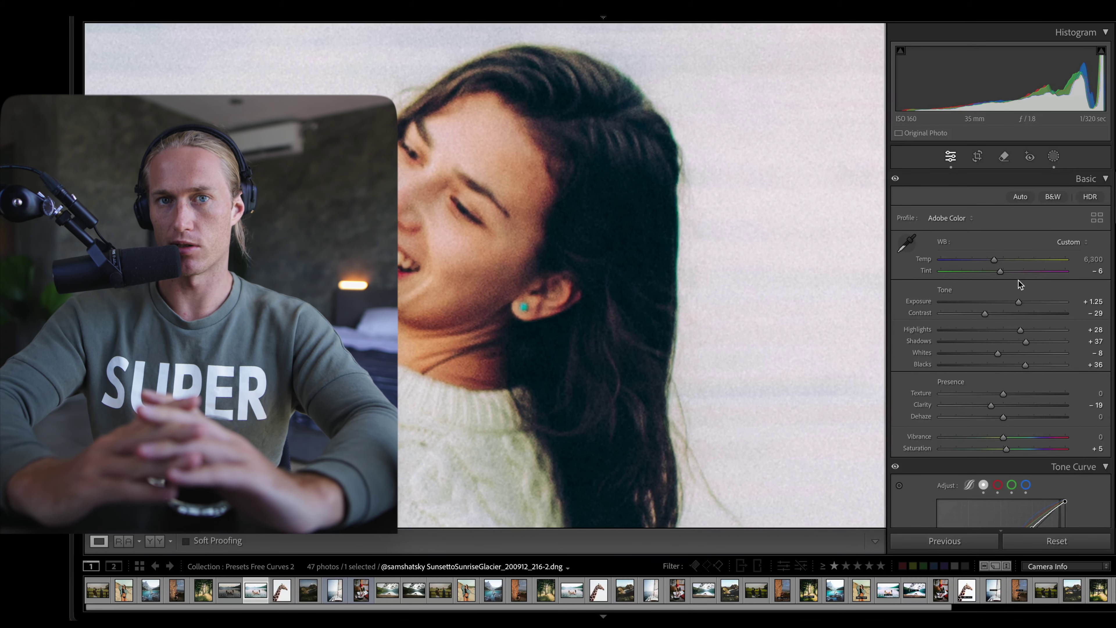
pyautogui.scroll(-10, 1019, 281)
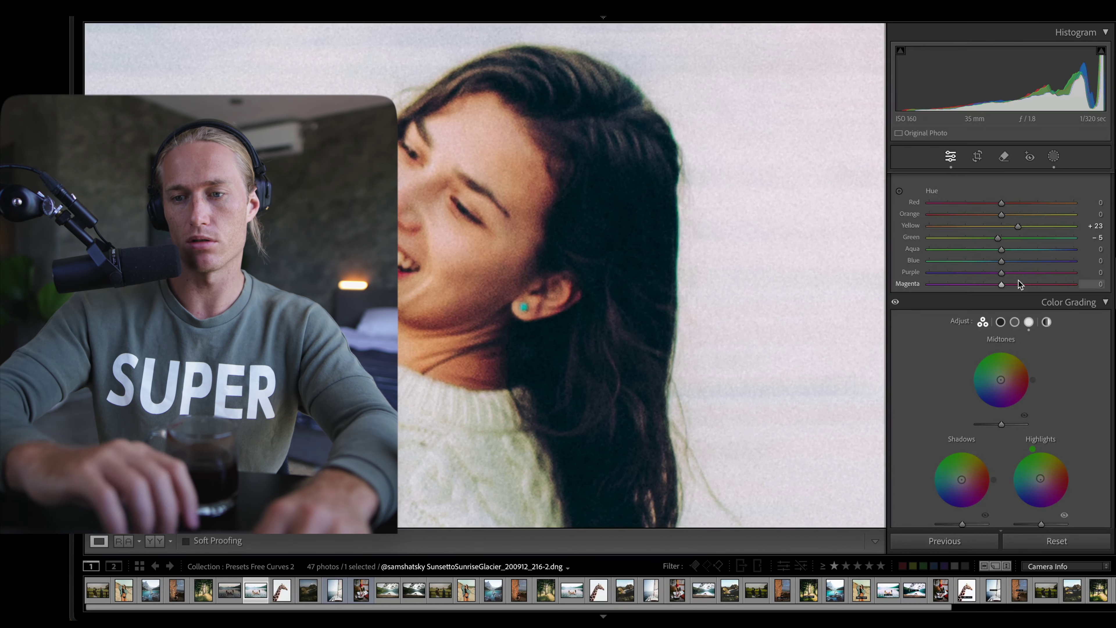
pyautogui.scroll(-10, 1018, 281)
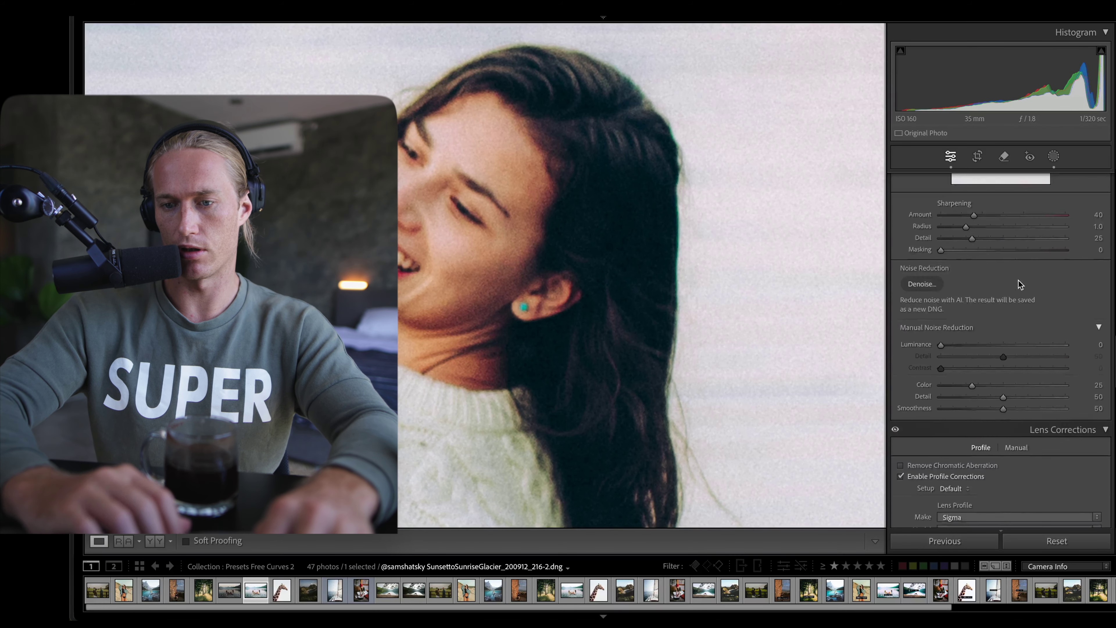
pyautogui.scroll(-5, 1019, 283)
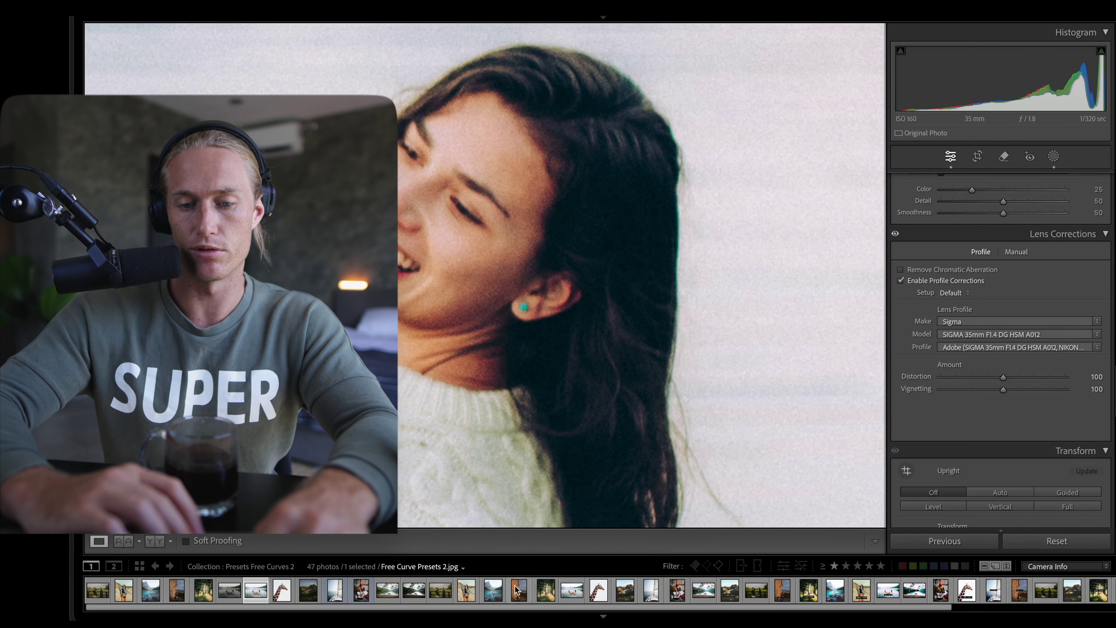
# Step: Open the photo of the woman in the red beanie and examine its Basic tone and presence adjustments
pyautogui.click(361, 591)
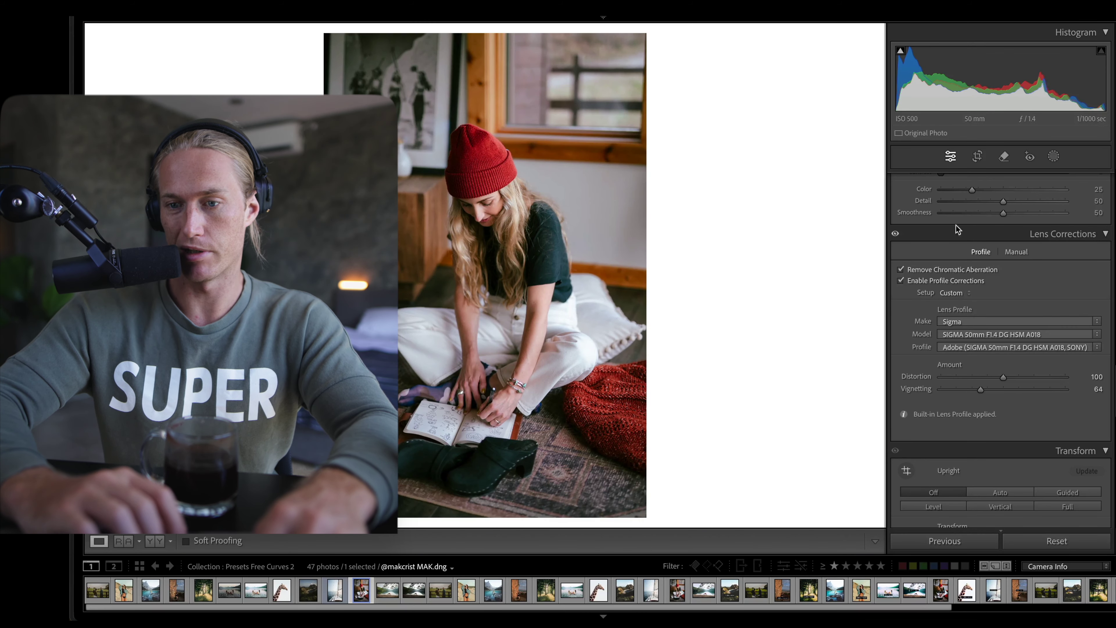
pyautogui.scroll(15, 958, 229)
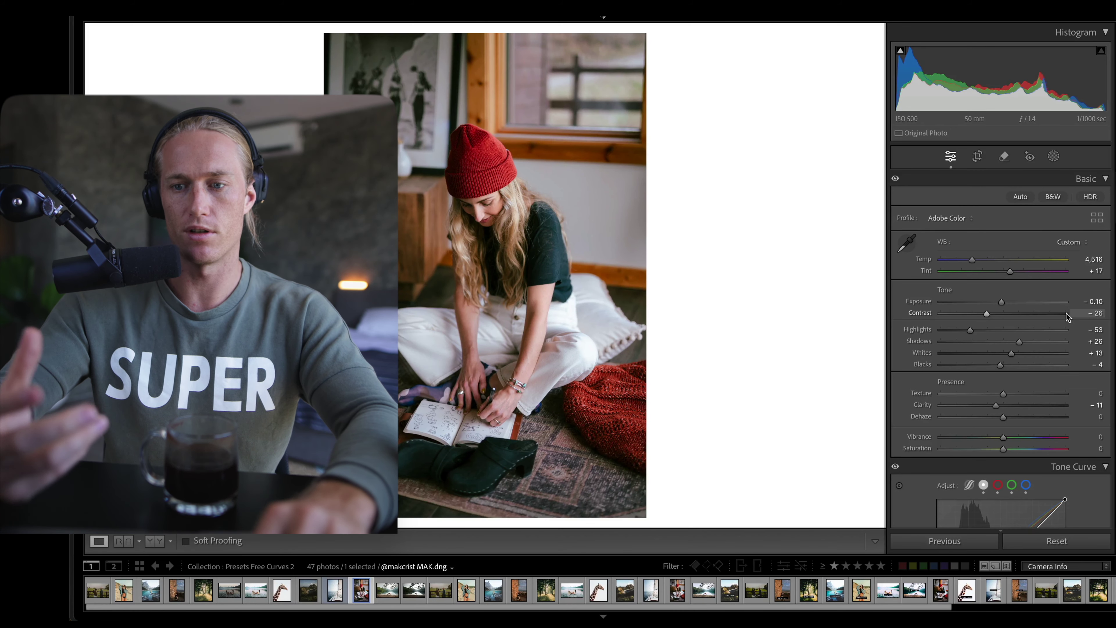
pyautogui.scroll(-1, 1050, 348)
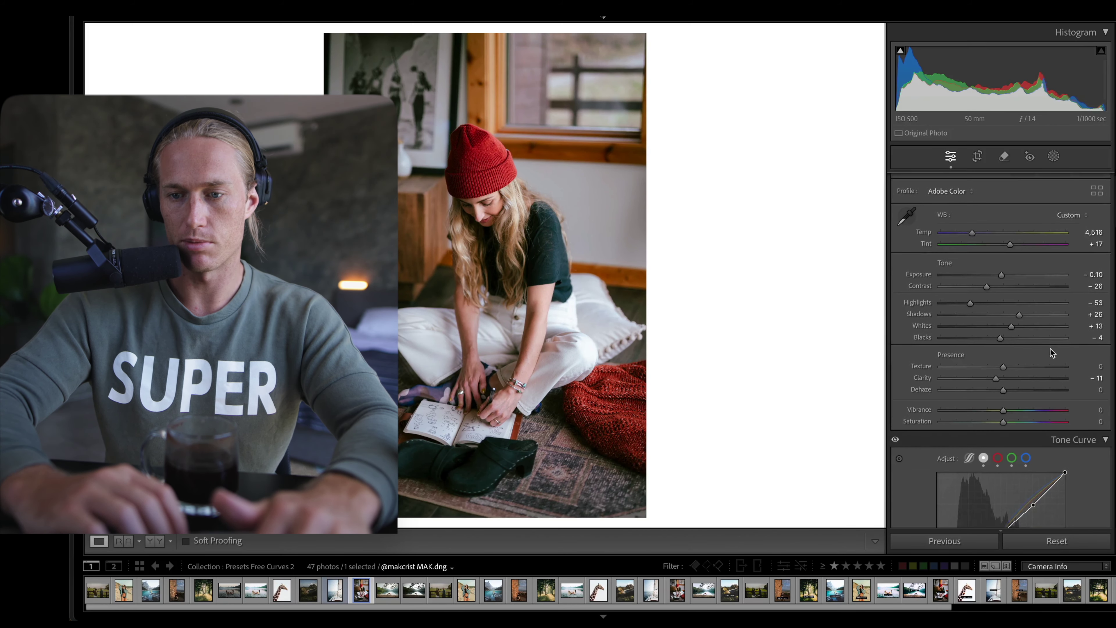
pyautogui.scroll(1, 1050, 352)
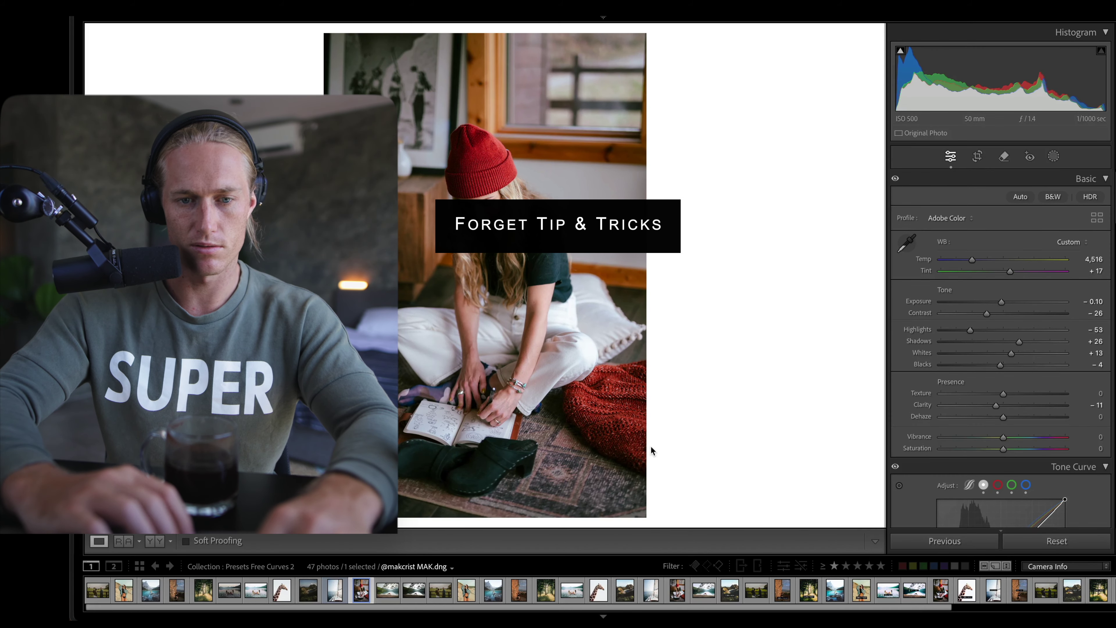
# Step: Undo the Highlights change and the settings reset on IMG_4172.dng, the photo of the woman by the stone wall
pyautogui.hotkey('ctrl', 'z')
pyautogui.scroll(-3, 984, 503)
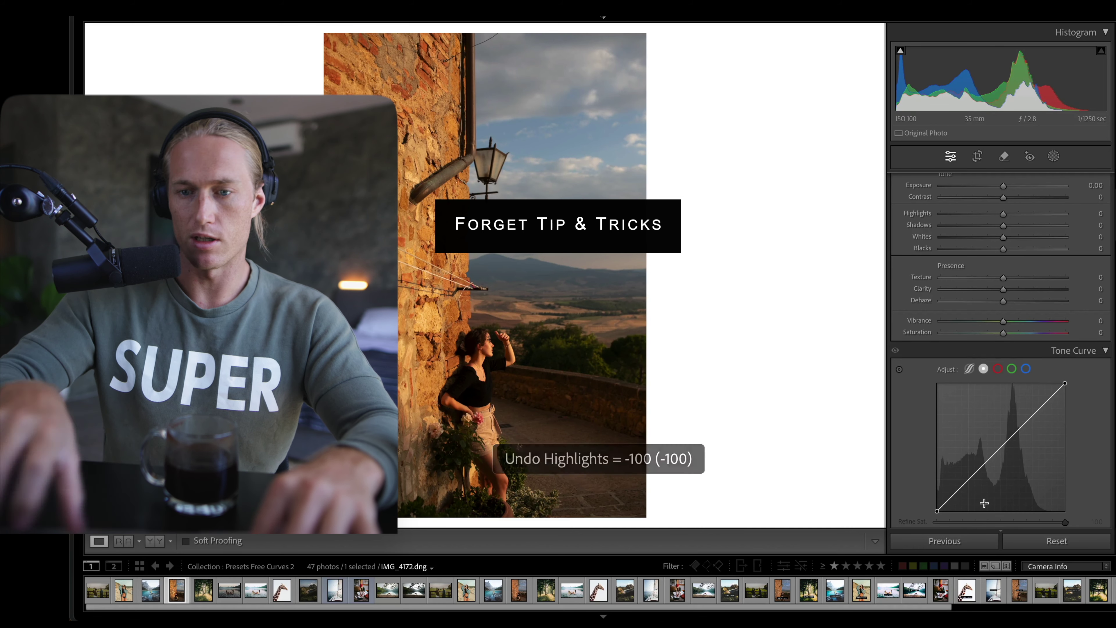
pyautogui.hotkey('ctrl', 'z')
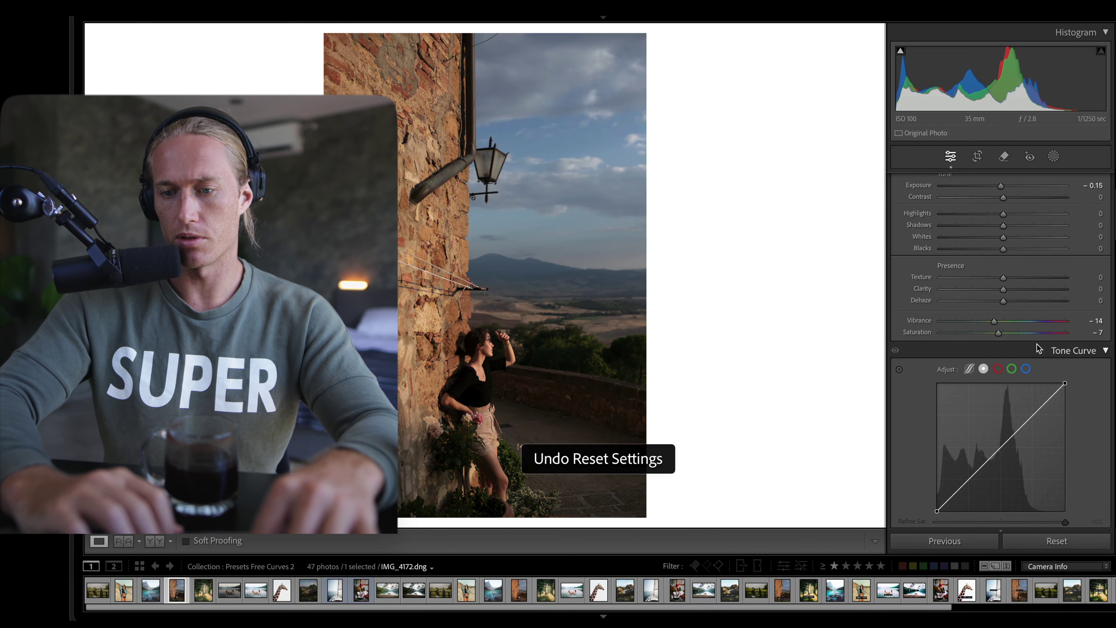
pyautogui.hotkey('ctrl', 'z')
pyautogui.hotkey('ctrl', 'z')
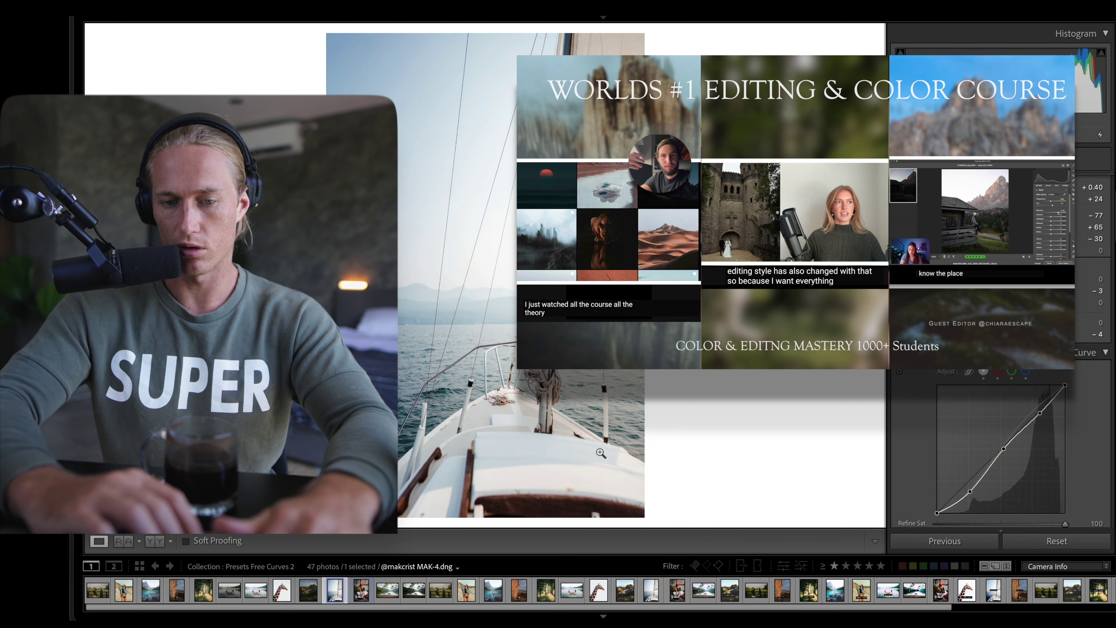
# Step: Open the exported forest stag photo and its edited DNG version, and examine the DNG's Tone sliders and Tone Curve
pyautogui.scroll(3, 1047, 433)
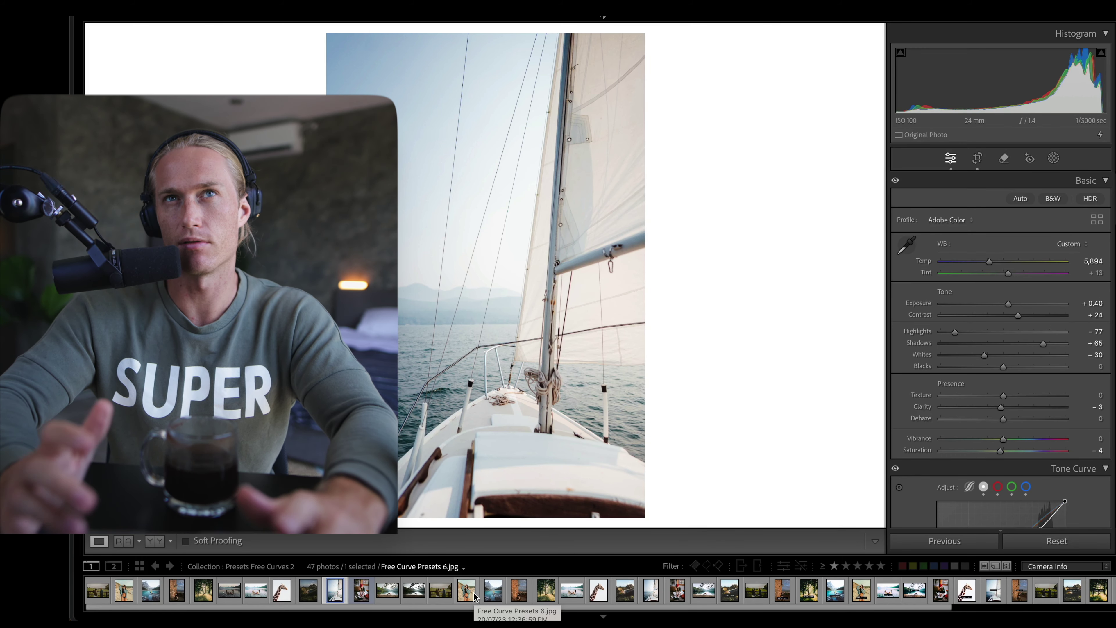
pyautogui.click(545, 592)
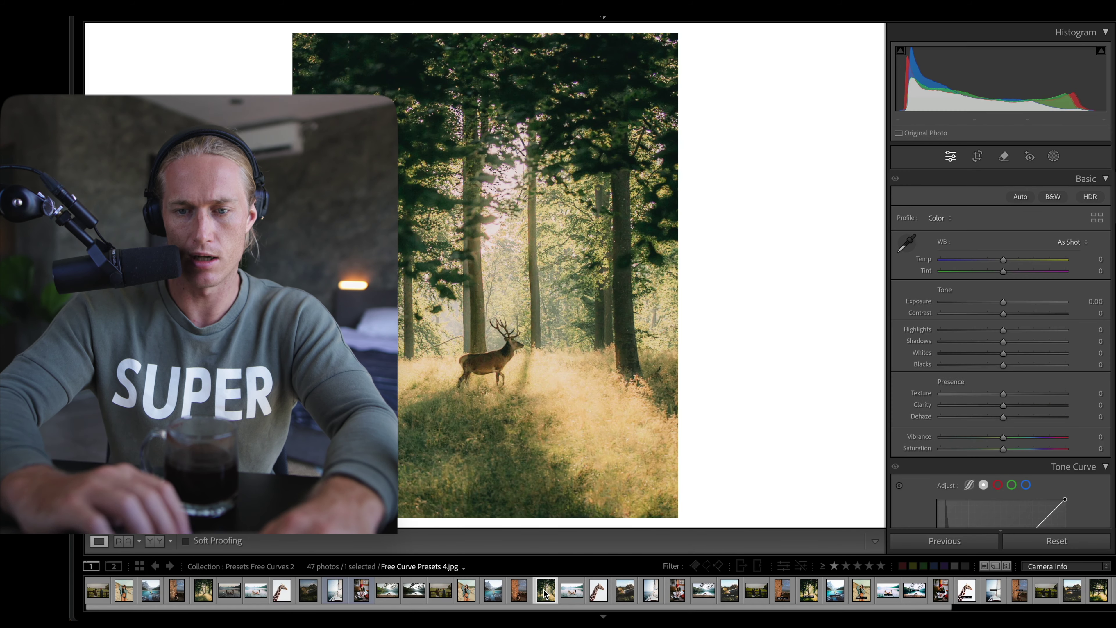
pyautogui.click(205, 590)
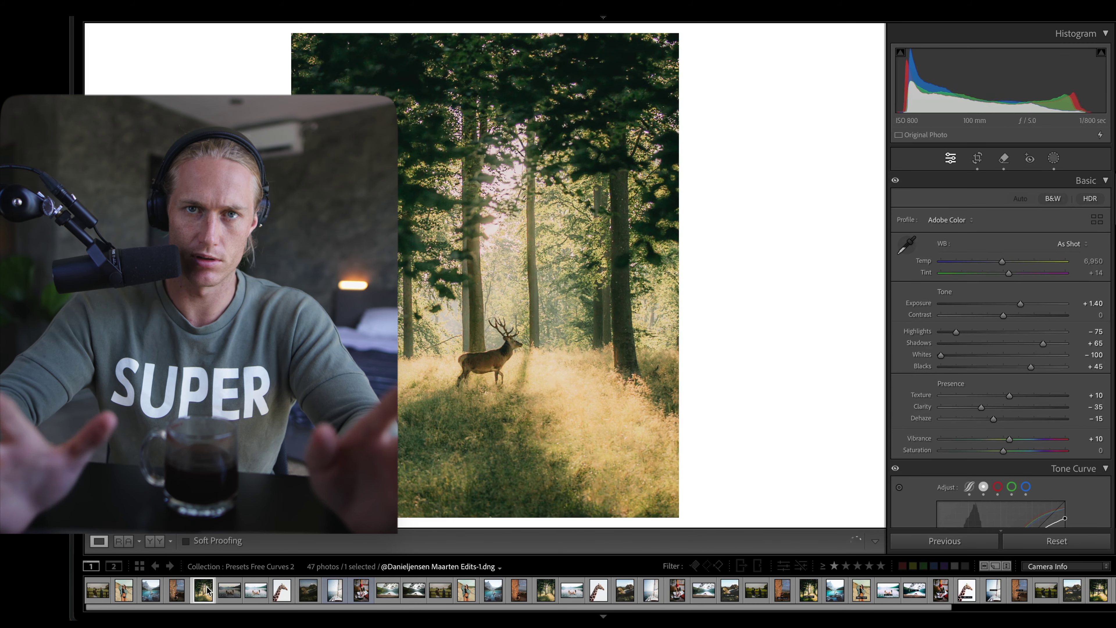
pyautogui.scroll(-10, 970, 513)
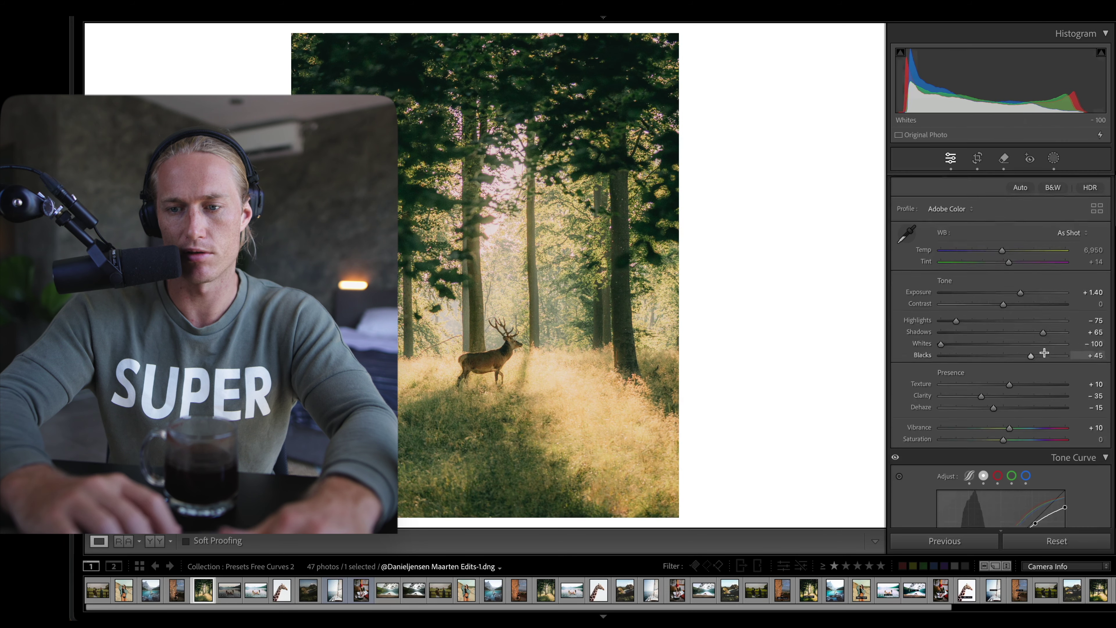
pyautogui.scroll(2, 1056, 263)
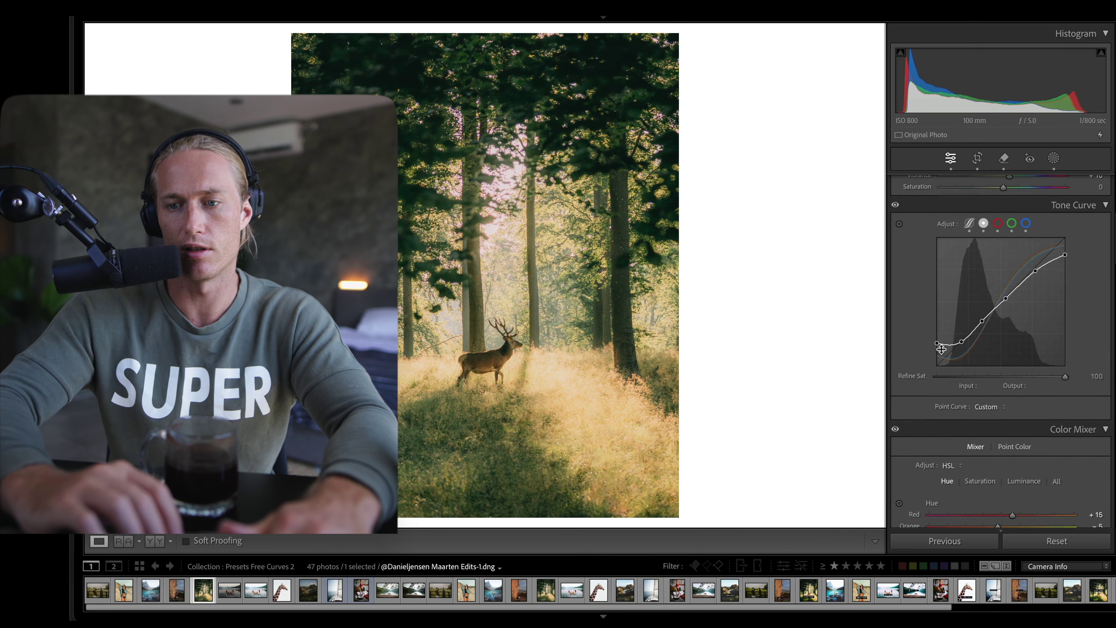
# Step: View the lakeside deer, sailboat and lake dock photos in turn, ending on the photo of horses in a green field
pyautogui.click(379, 588)
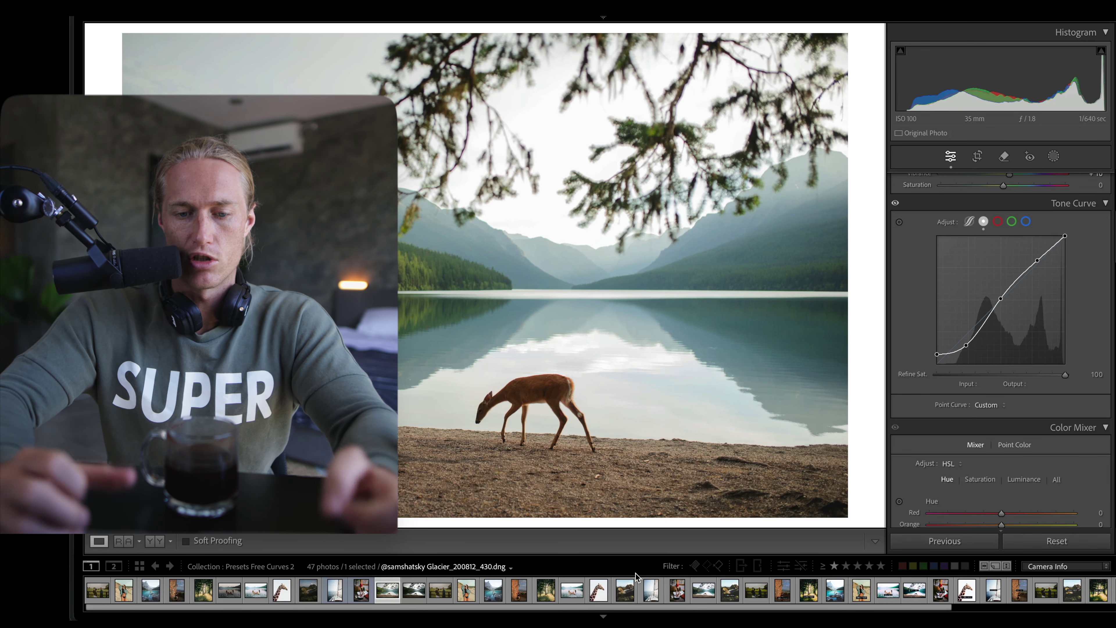
pyautogui.click(342, 593)
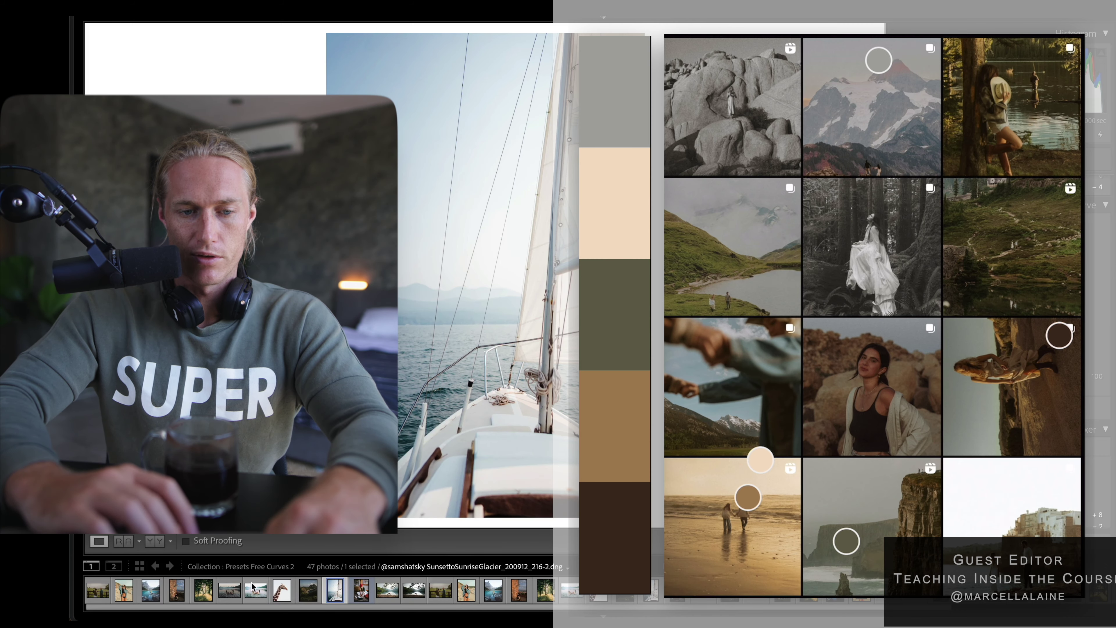
pyautogui.click(252, 586)
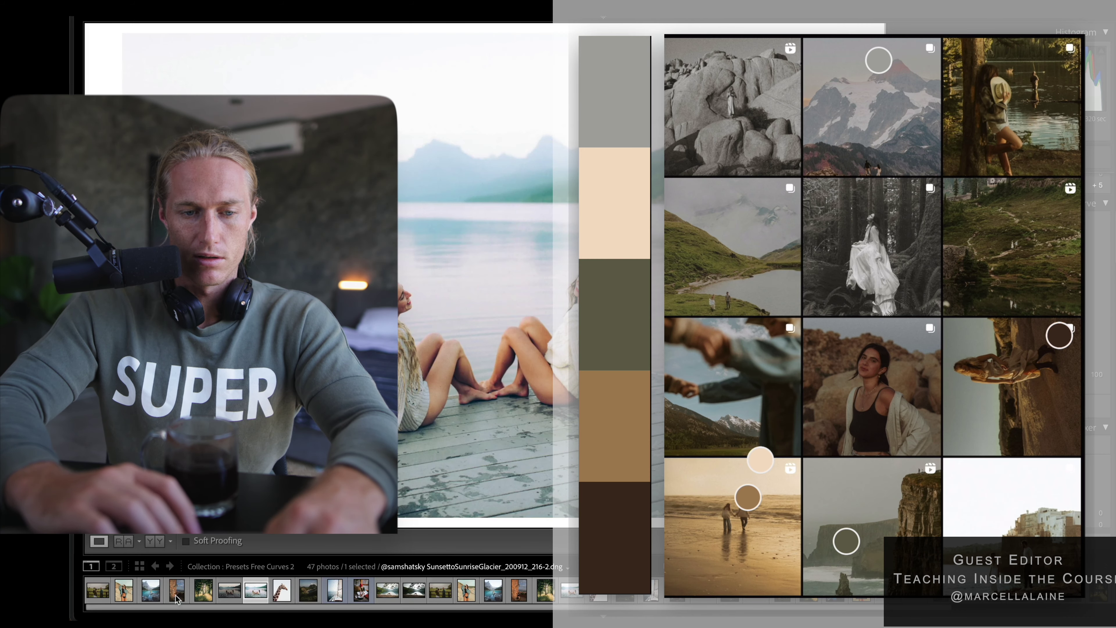
pyautogui.click(124, 589)
pyautogui.click(98, 592)
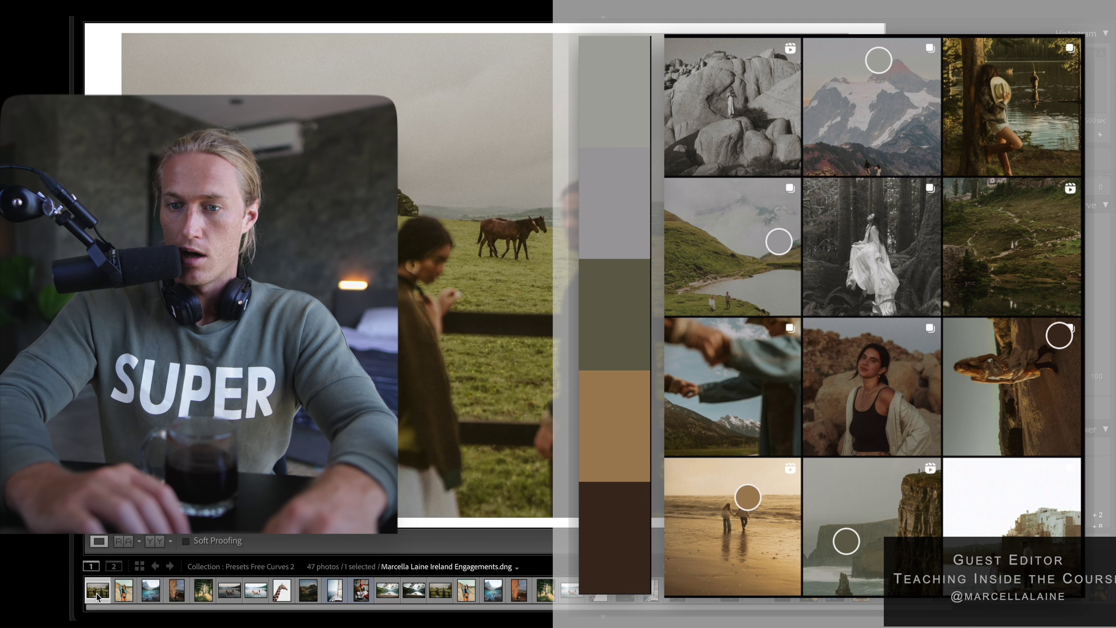